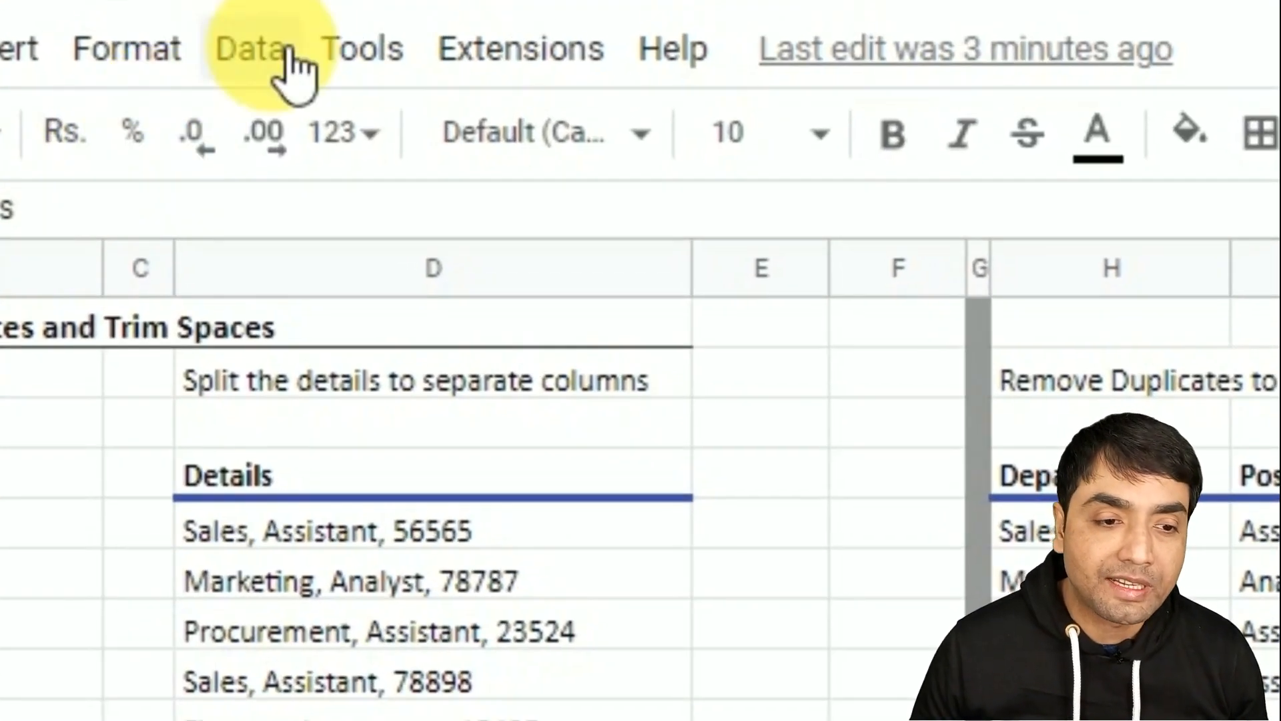
# Step: Split the full names under Name into first and last name columns, using Space as the separator
pyautogui.click(291, 54)
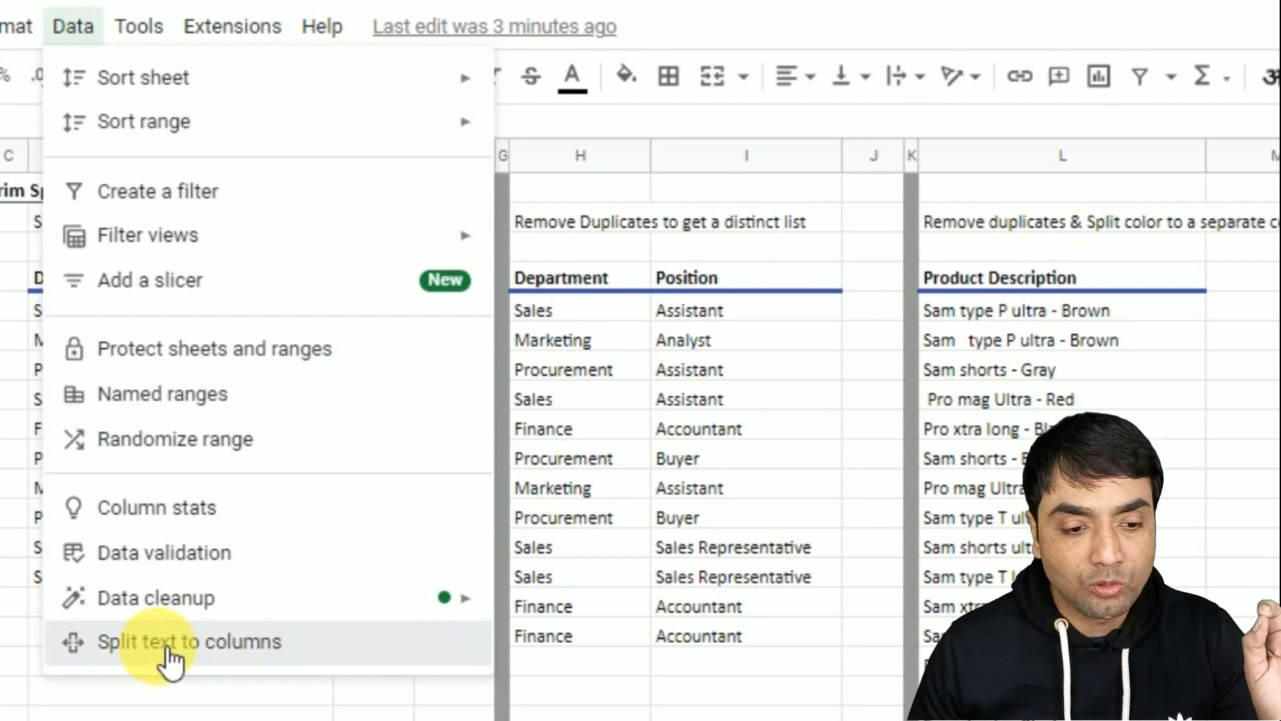
pyautogui.click(170, 657)
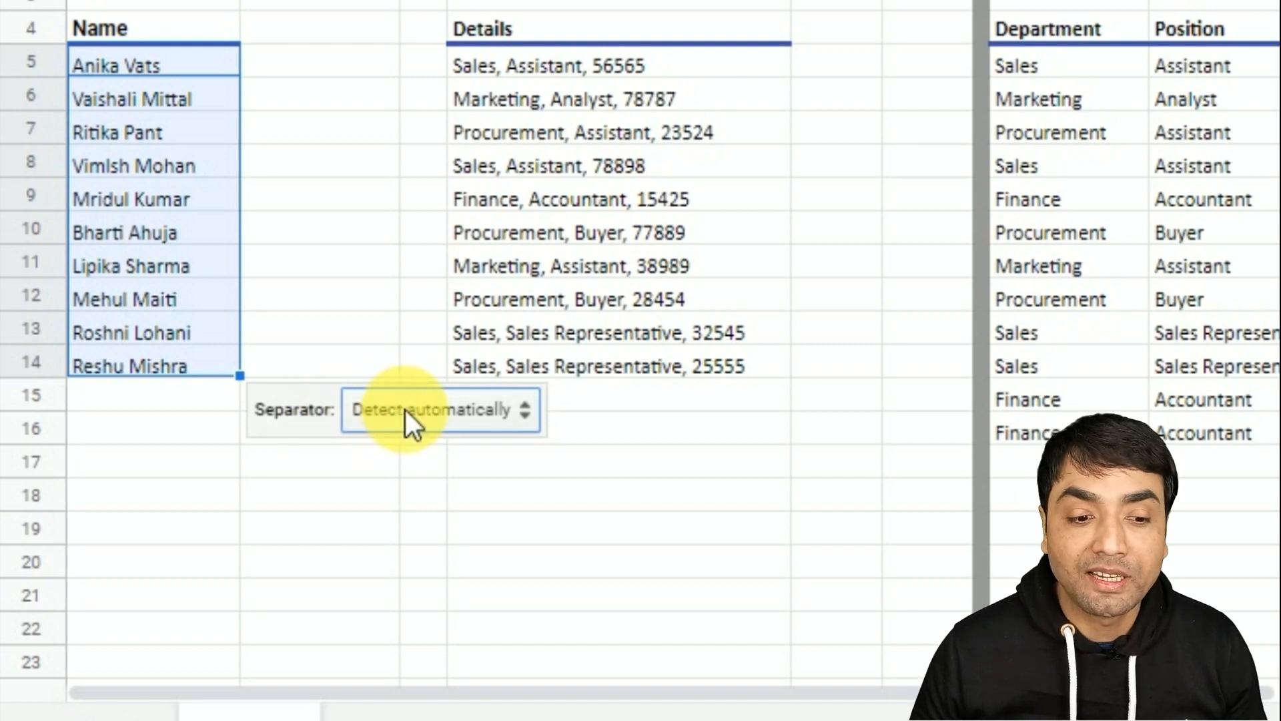
pyautogui.click(522, 416)
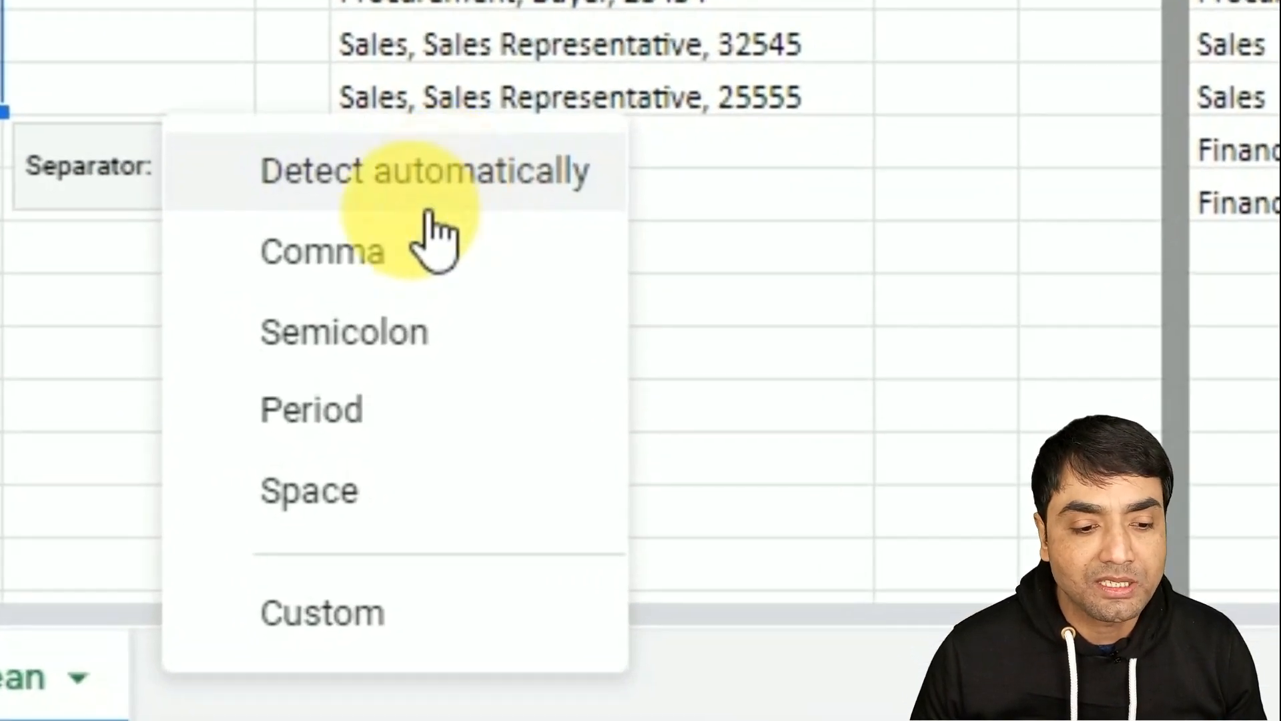
pyautogui.click(361, 510)
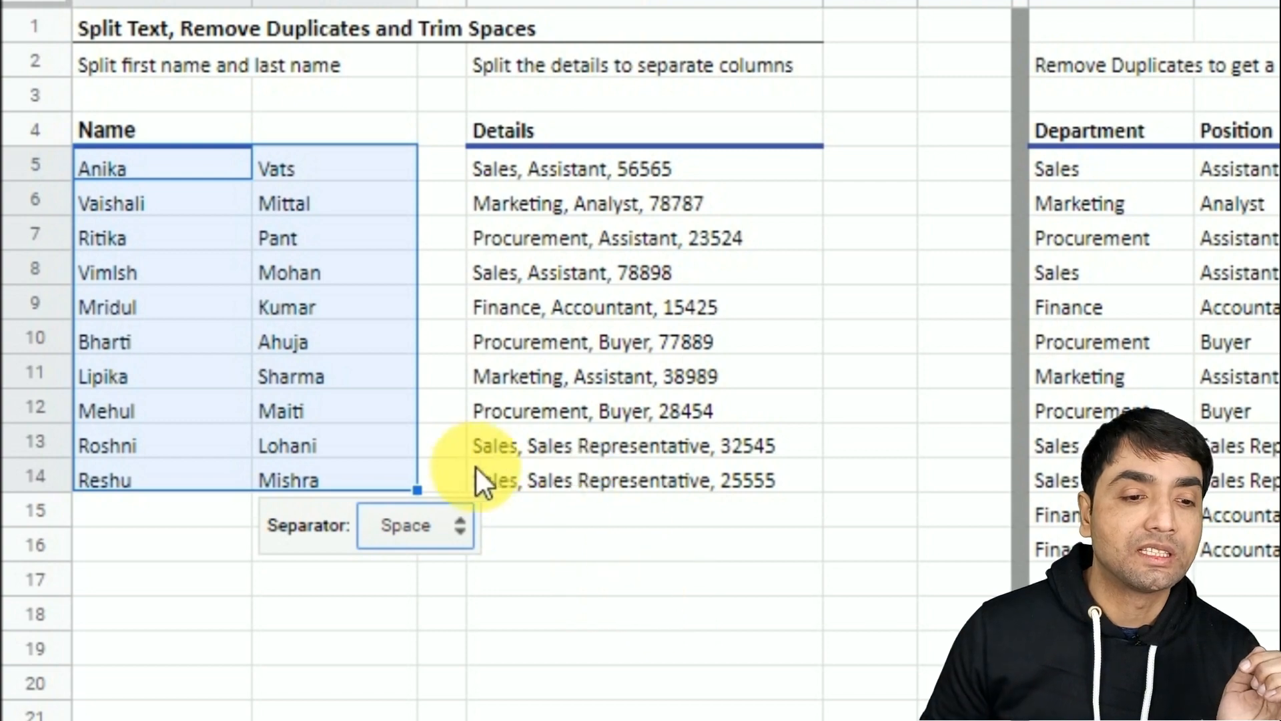
# Step: Split all the comma-separated entries under Details into separate department, position and number columns
pyautogui.click(546, 157)
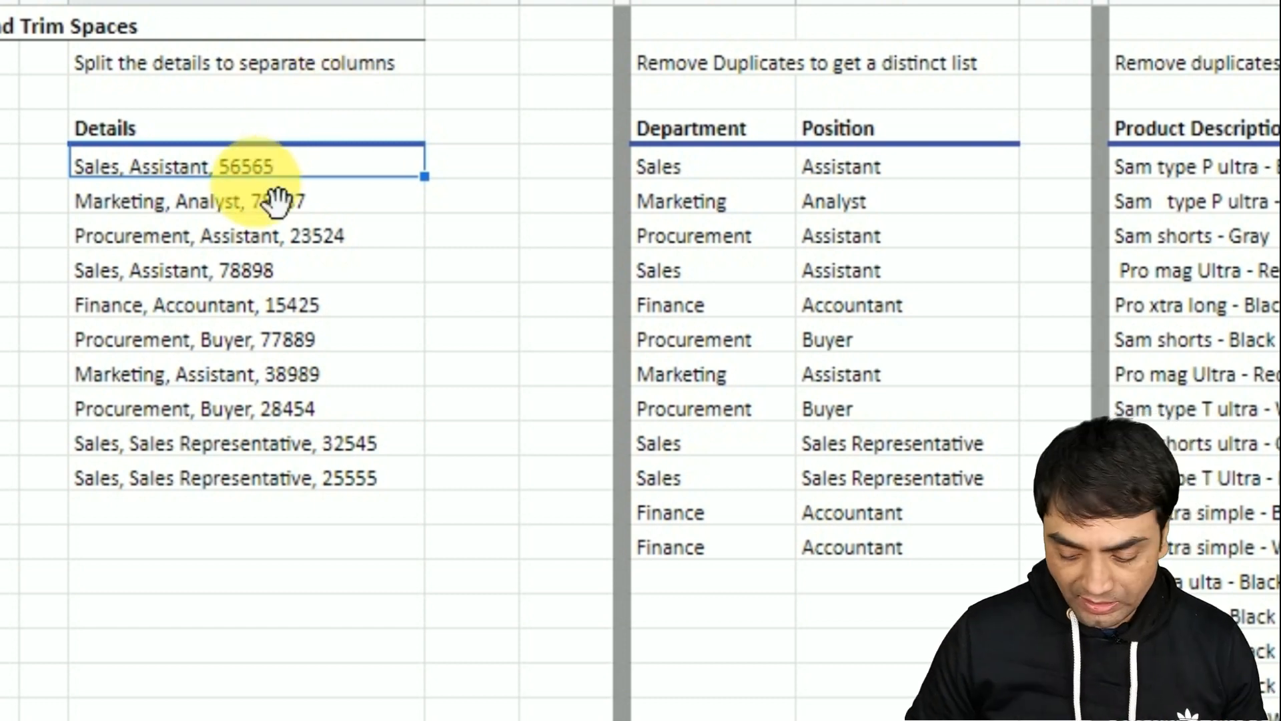
pyautogui.hotkey('shift', 'Down')
pyautogui.hotkey('shift', 'Down')
pyautogui.hotkey('shift', 'Down')
pyautogui.hotkey('shift', 'Down')
pyautogui.hotkey('shift', 'Down')
pyautogui.hotkey('shift', 'Down')
pyautogui.hotkey('shift', 'Down')
pyautogui.hotkey('shift', 'Down')
pyautogui.hotkey('shift', 'Down')
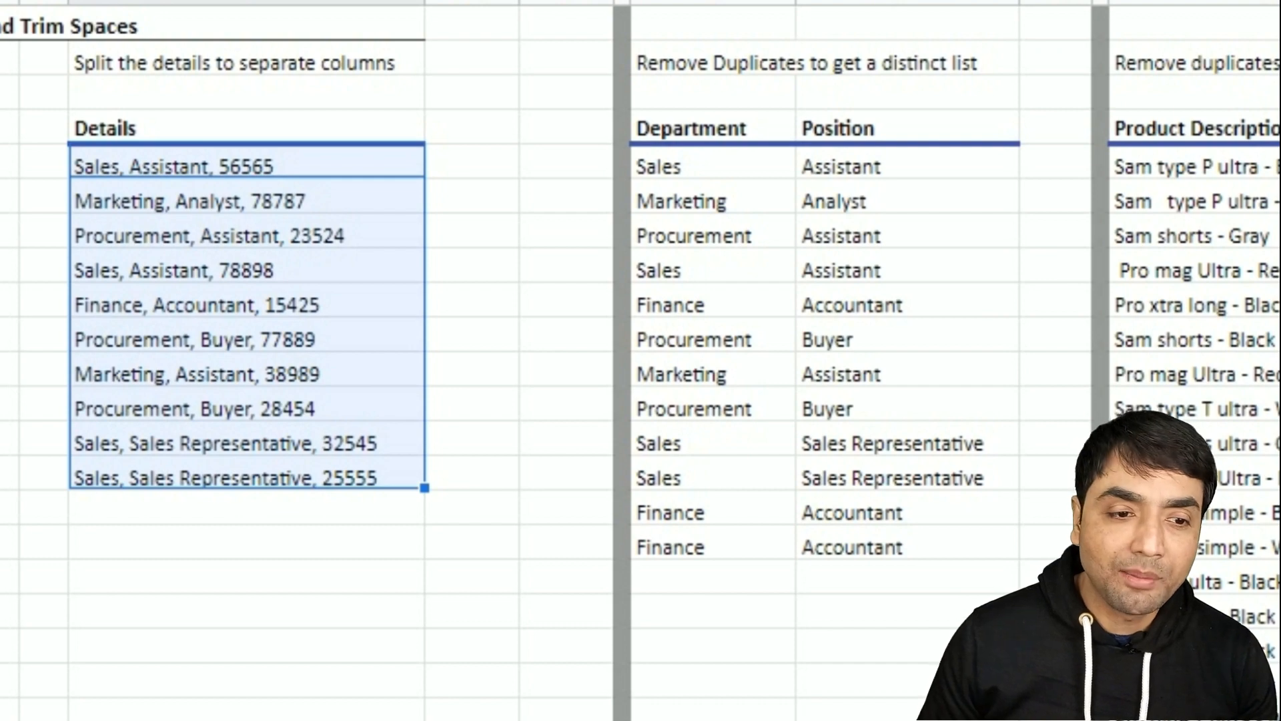
pyautogui.click(212, 65)
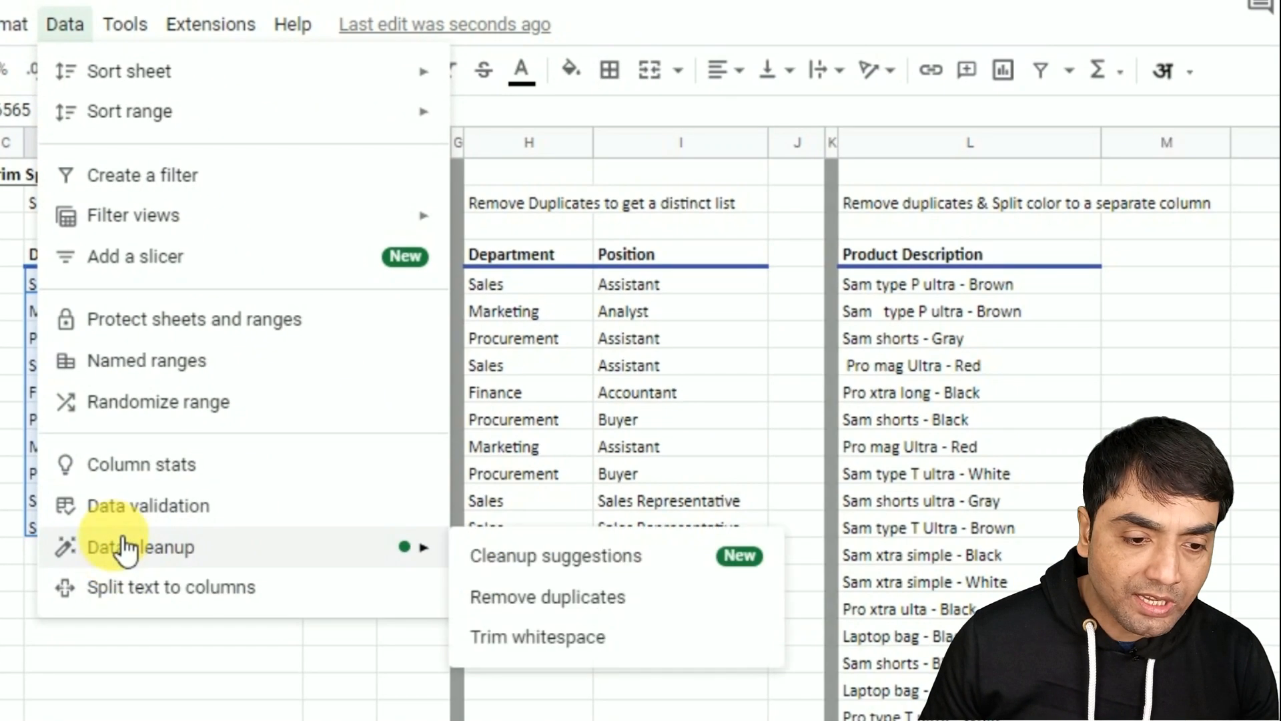
pyautogui.click(138, 599)
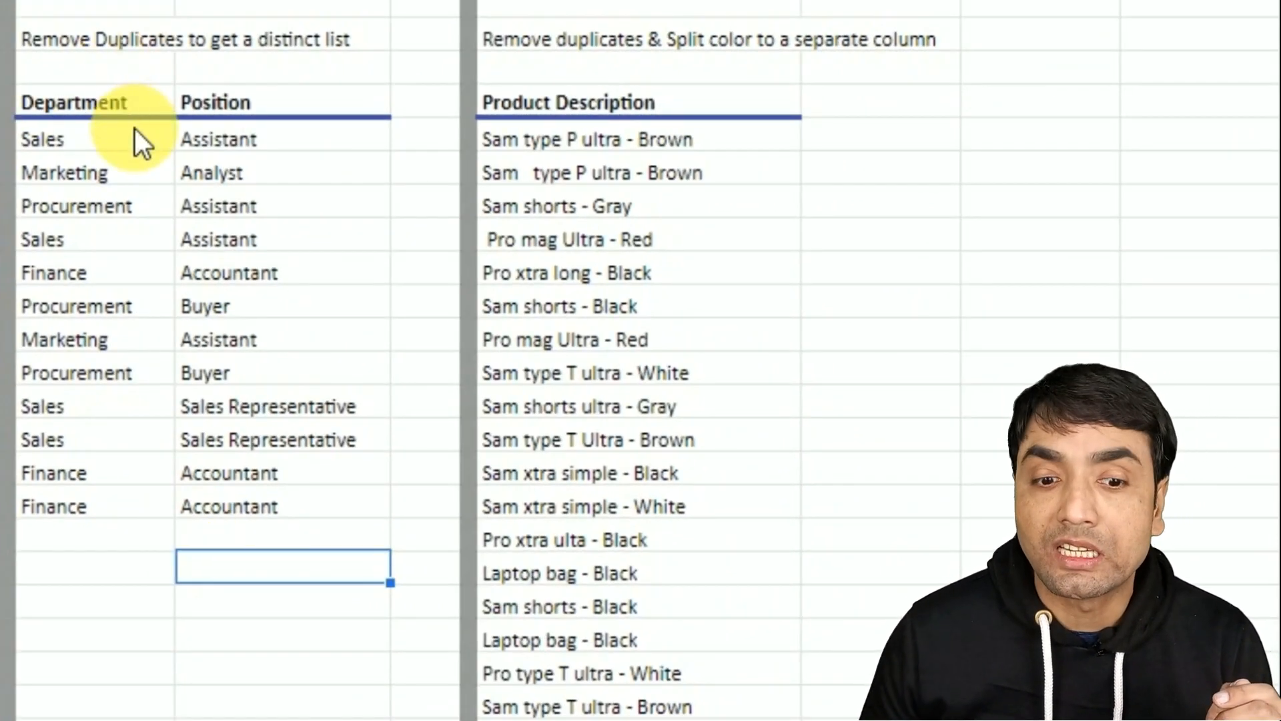
# Step: Try removing duplicates from the Department column alone, with its header row marked, and undo the removal
pyautogui.click(73, 106)
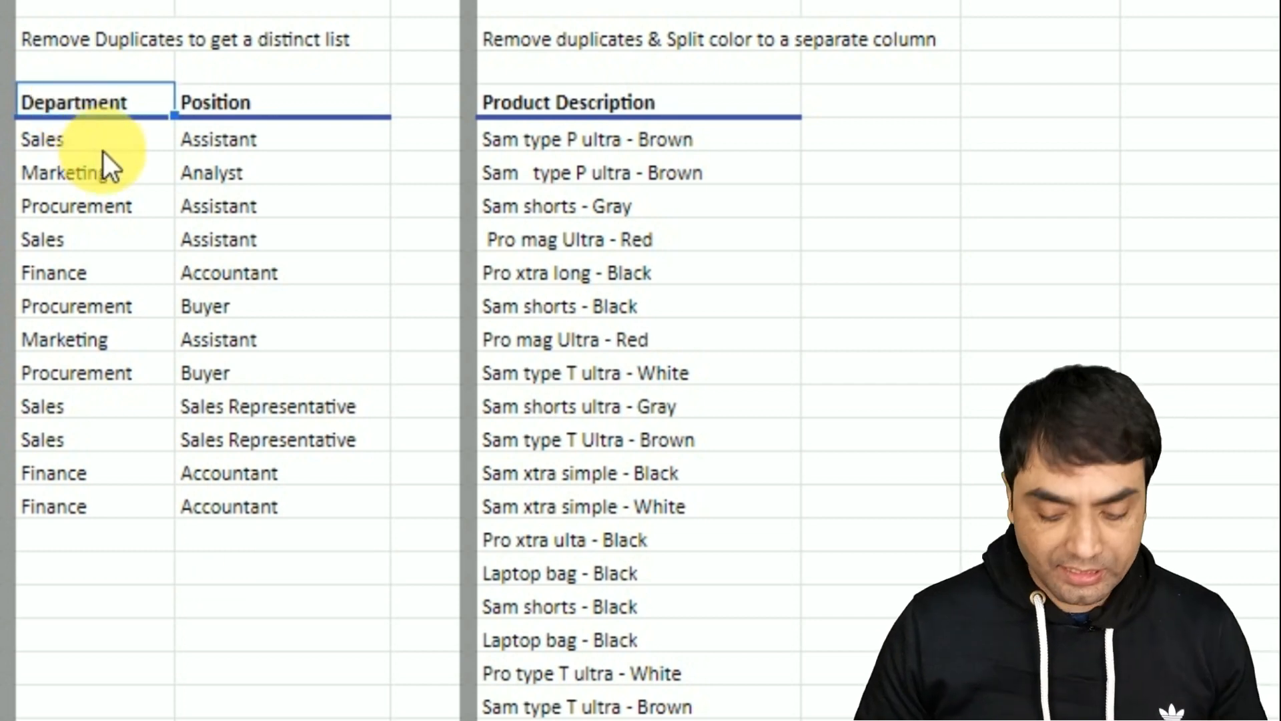
pyautogui.hotkey('shift', 'Down')
pyautogui.hotkey('shift', 'Down')
pyautogui.hotkey('shift', 'Down')
pyautogui.hotkey('shift', 'Down')
pyautogui.hotkey('shift', 'Down')
pyautogui.hotkey('shift', 'Down')
pyautogui.hotkey('shift', 'Down')
pyautogui.hotkey('shift', 'Down')
pyautogui.hotkey('shift', 'Down')
pyautogui.hotkey('shift', 'Down')
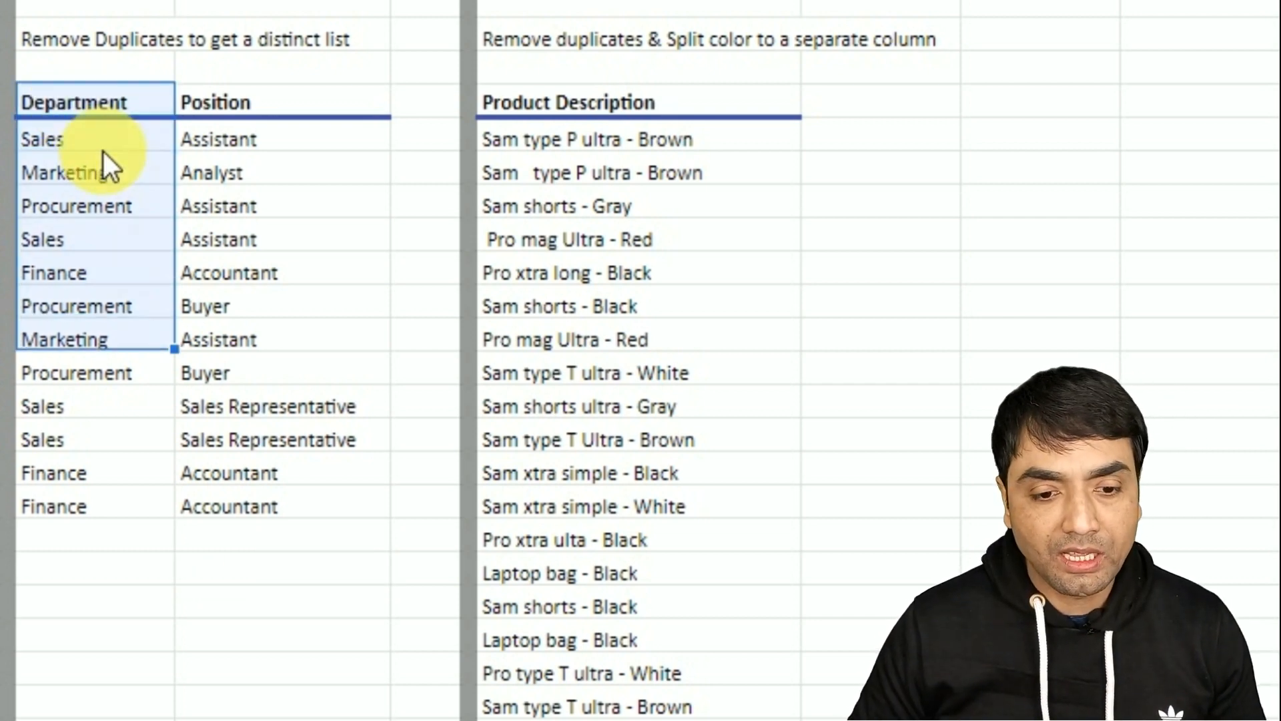
pyautogui.hotkey('shift', 'Down')
pyautogui.hotkey('shift', 'Down')
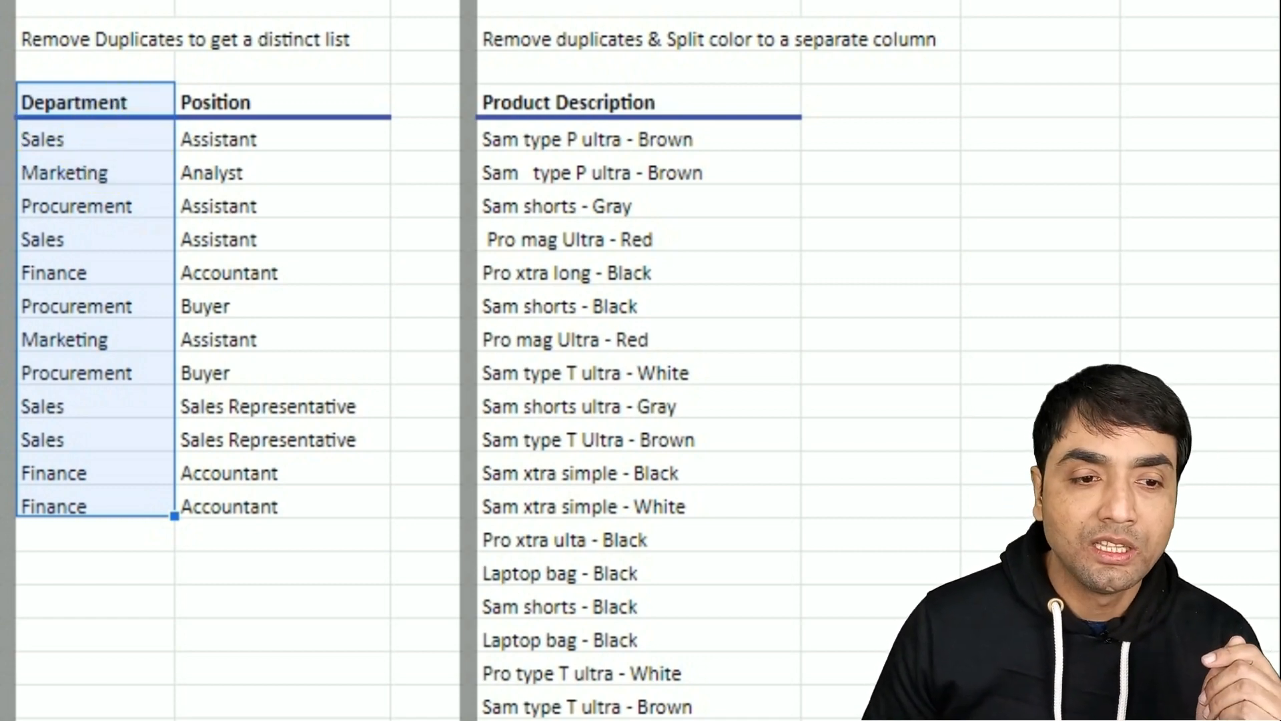
pyautogui.click(265, 100)
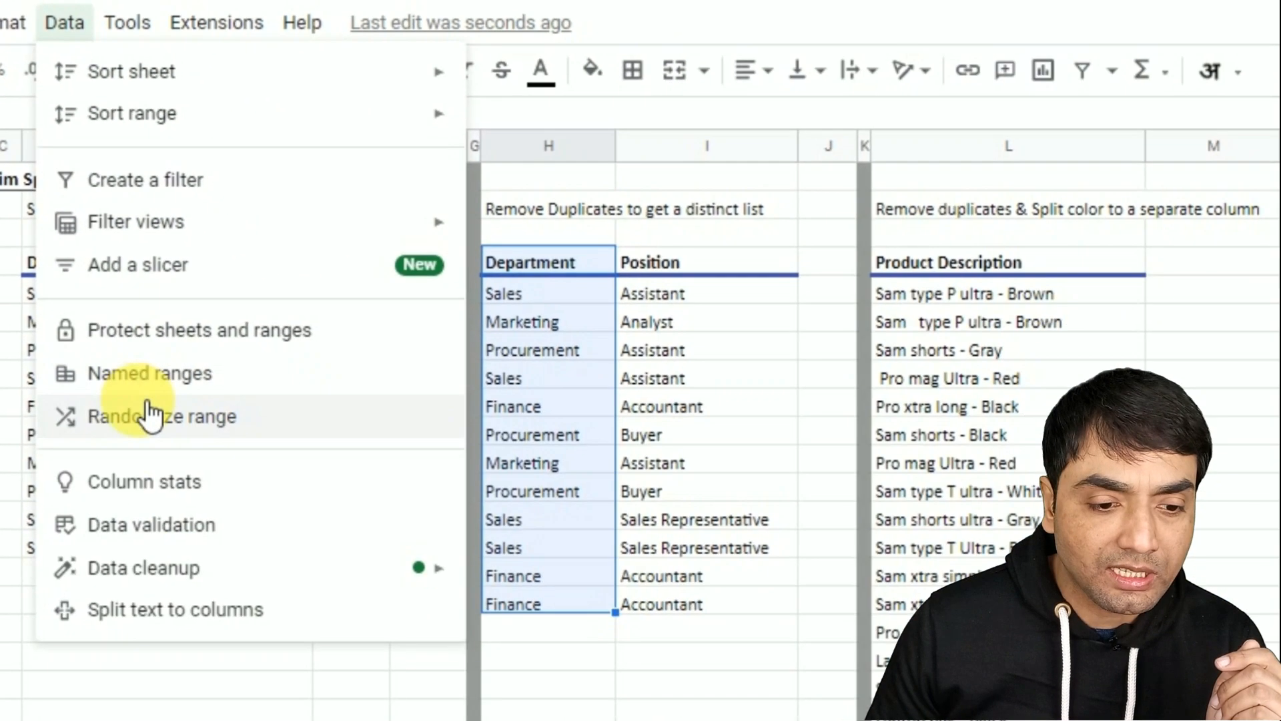
pyautogui.moveTo(153, 573)
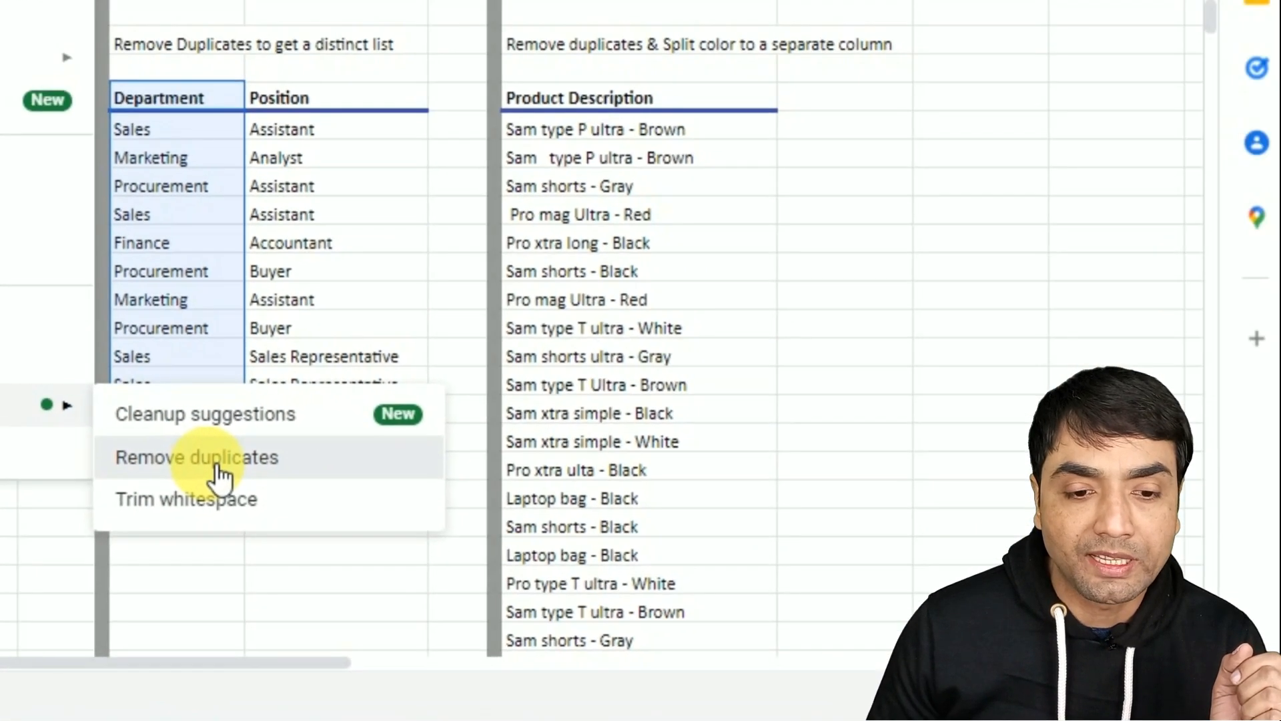
pyautogui.click(657, 364)
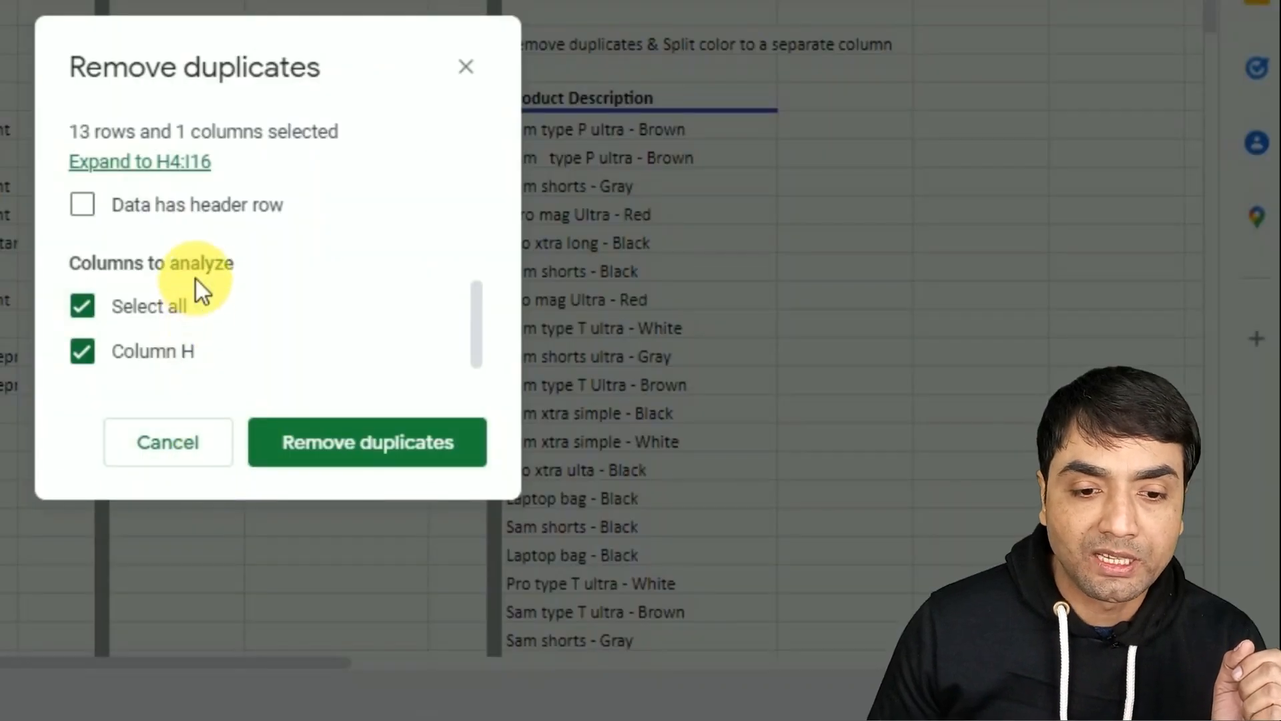
pyautogui.click(104, 208)
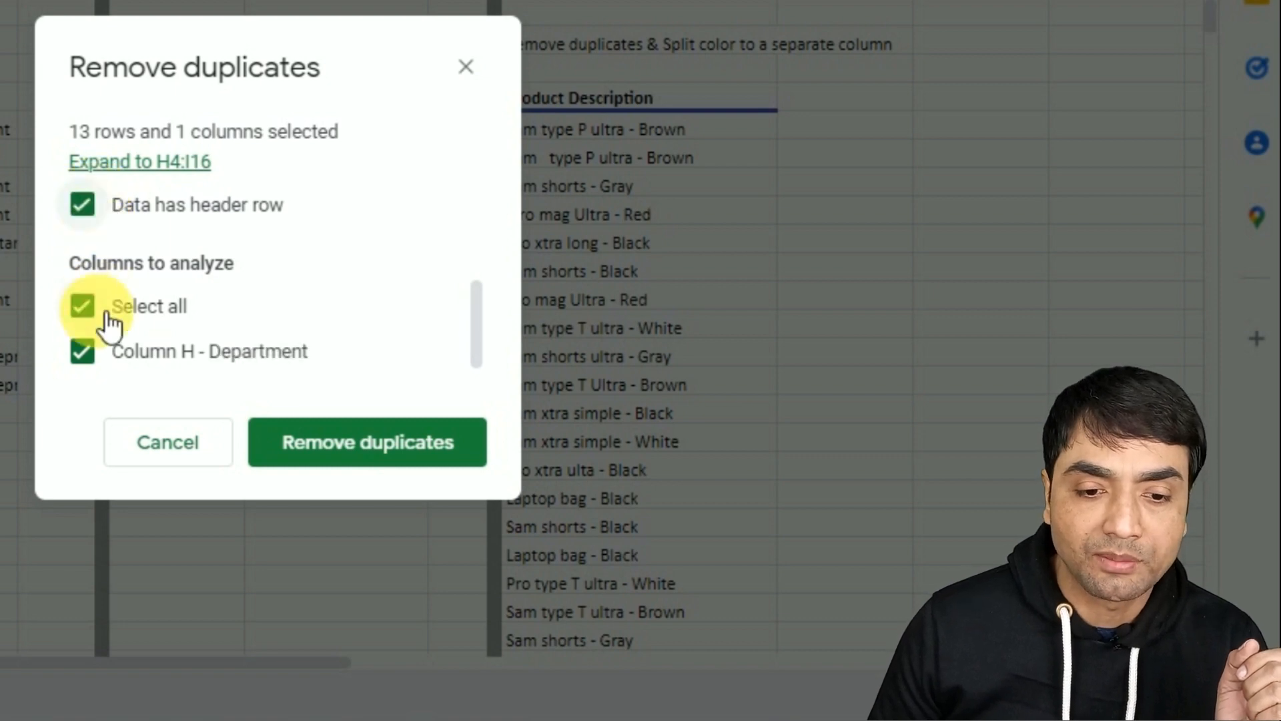
pyautogui.click(383, 458)
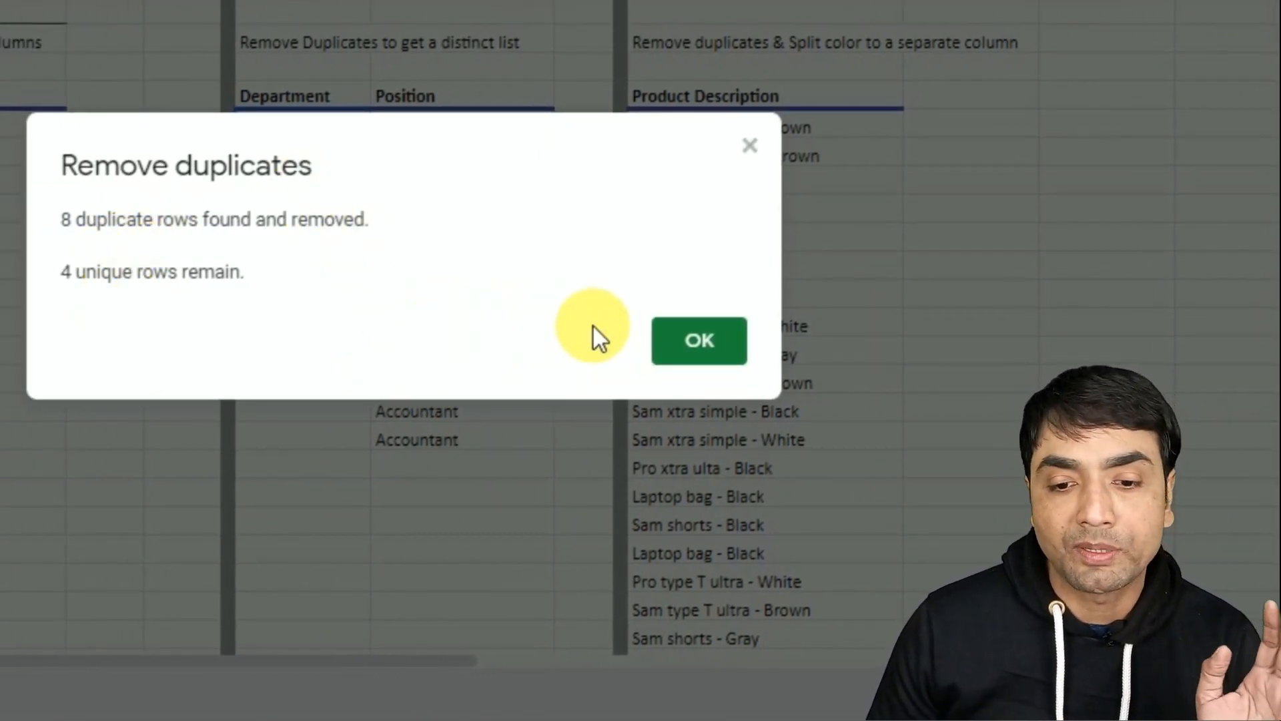
pyautogui.click(695, 340)
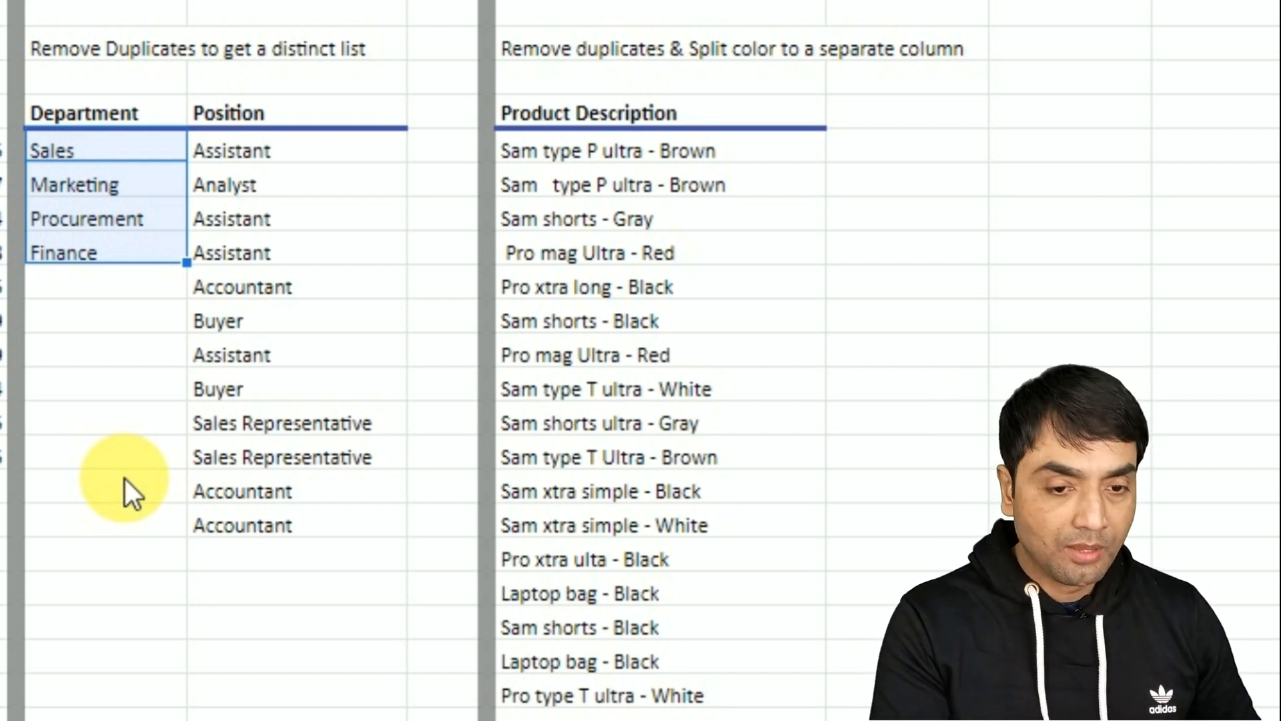
pyautogui.hotkey('ctrl', 'z')
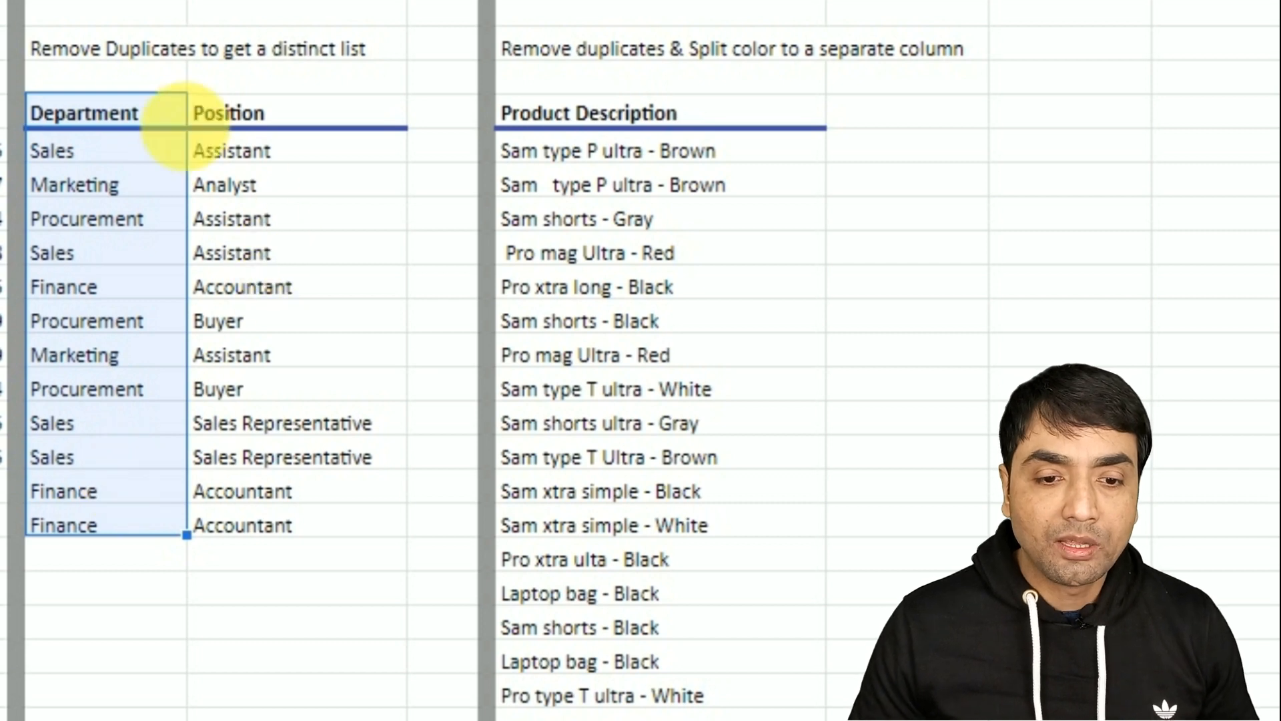
# Step: Extend the selection to the Position column and remove duplicate Department and Position rows, marking the data as having a header row
pyautogui.hotkey('shift', 'Right')
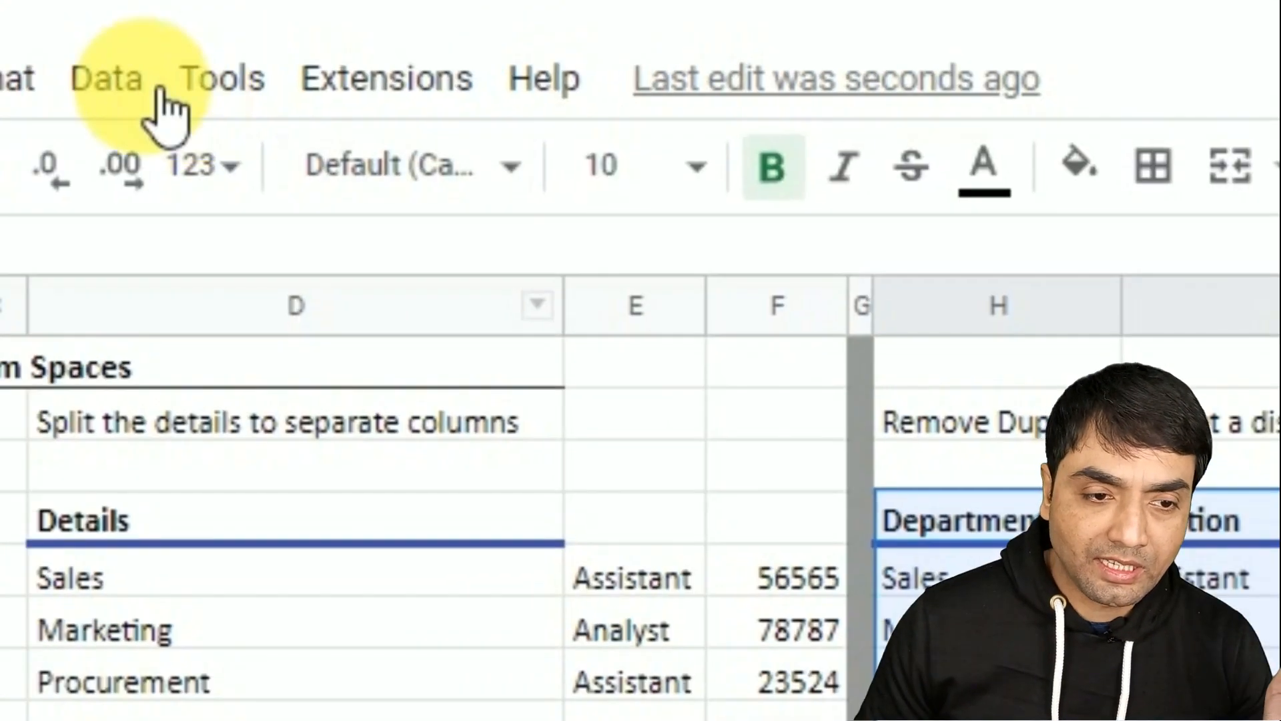
pyautogui.click(157, 88)
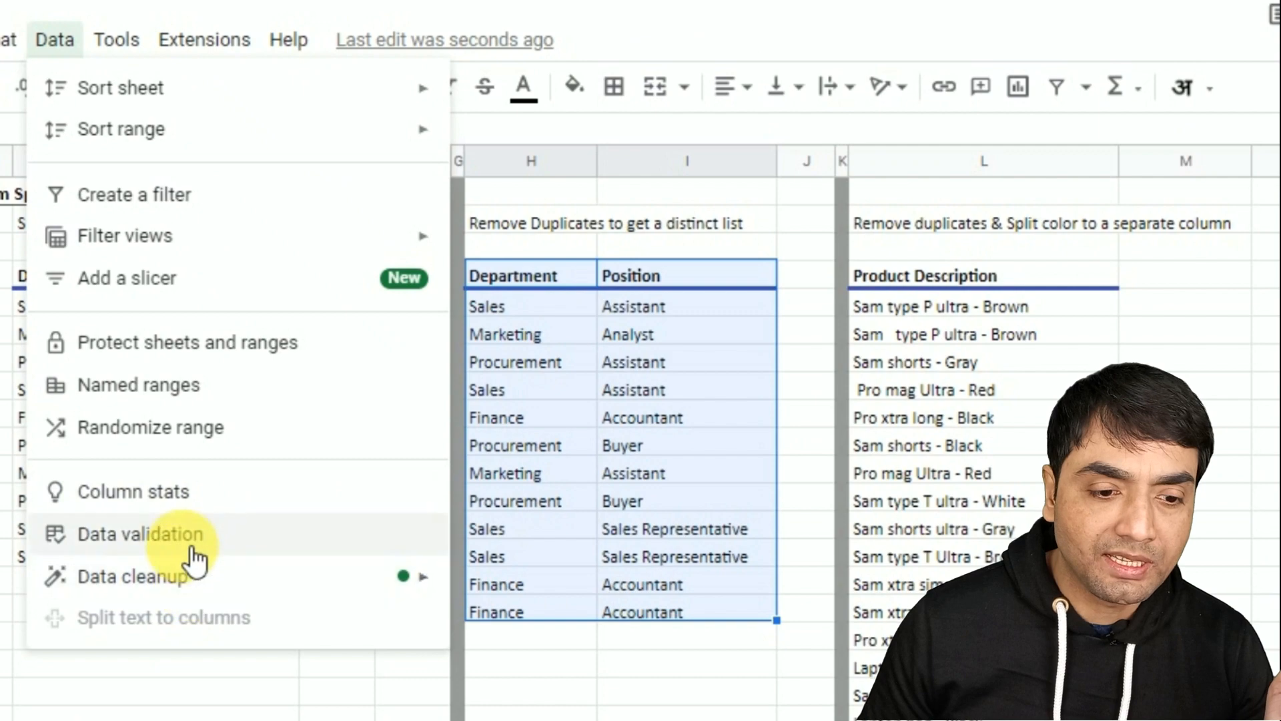
pyautogui.moveTo(195, 590)
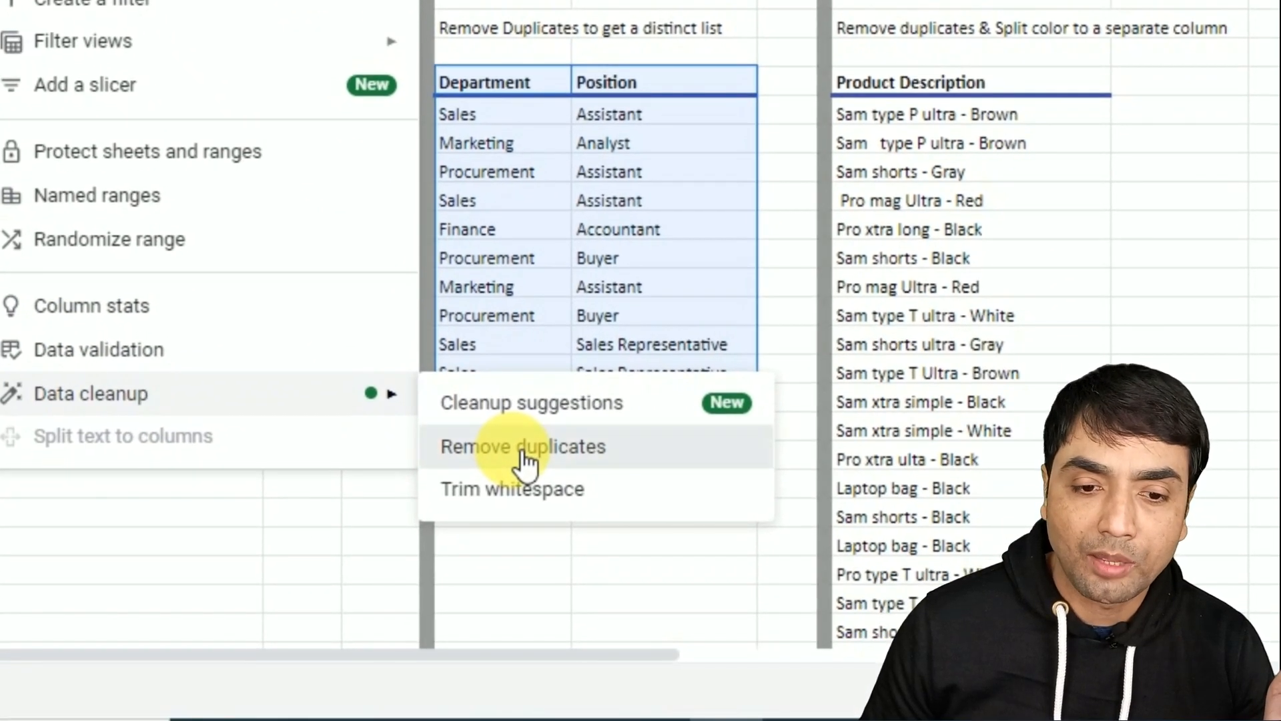
pyautogui.click(522, 461)
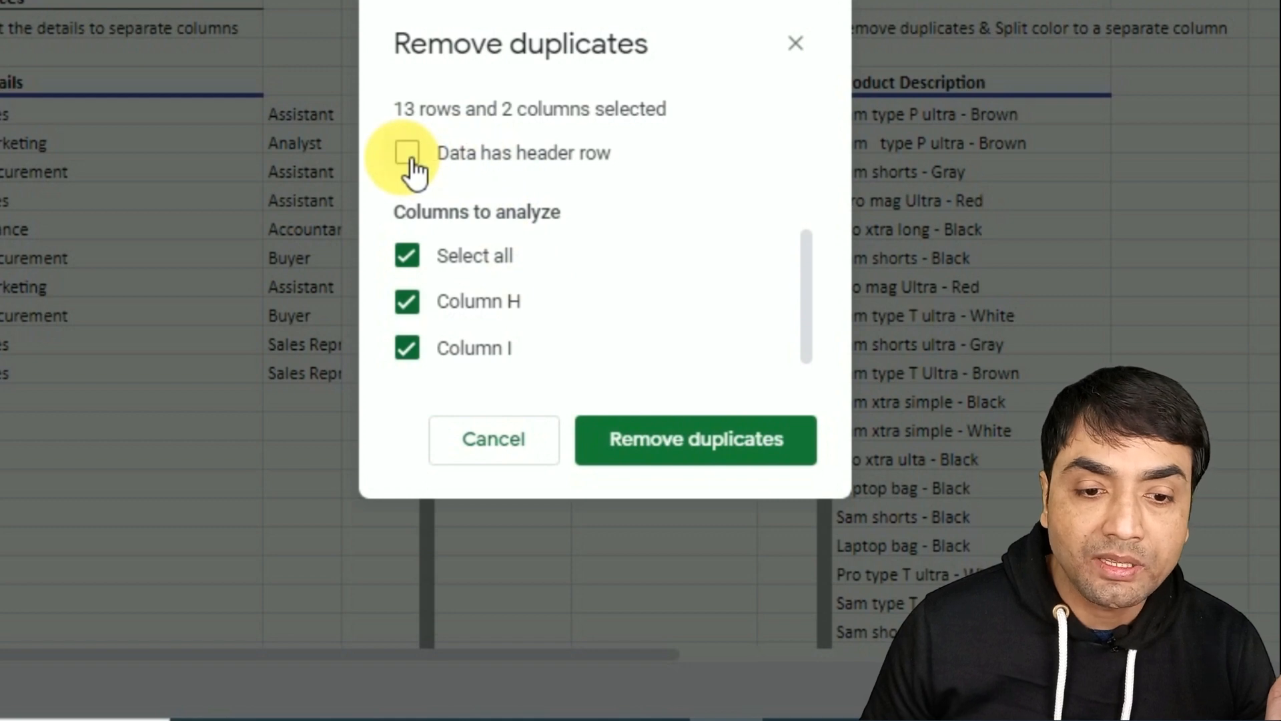
pyautogui.click(408, 158)
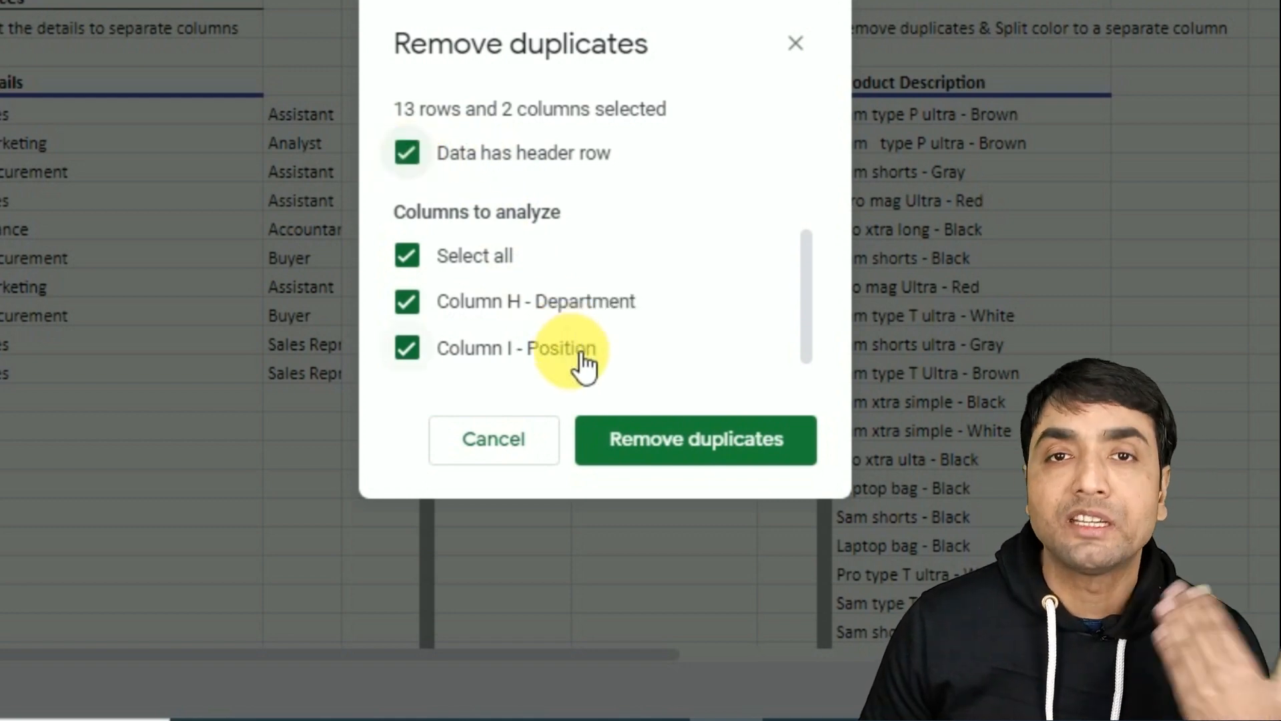
pyautogui.click(698, 457)
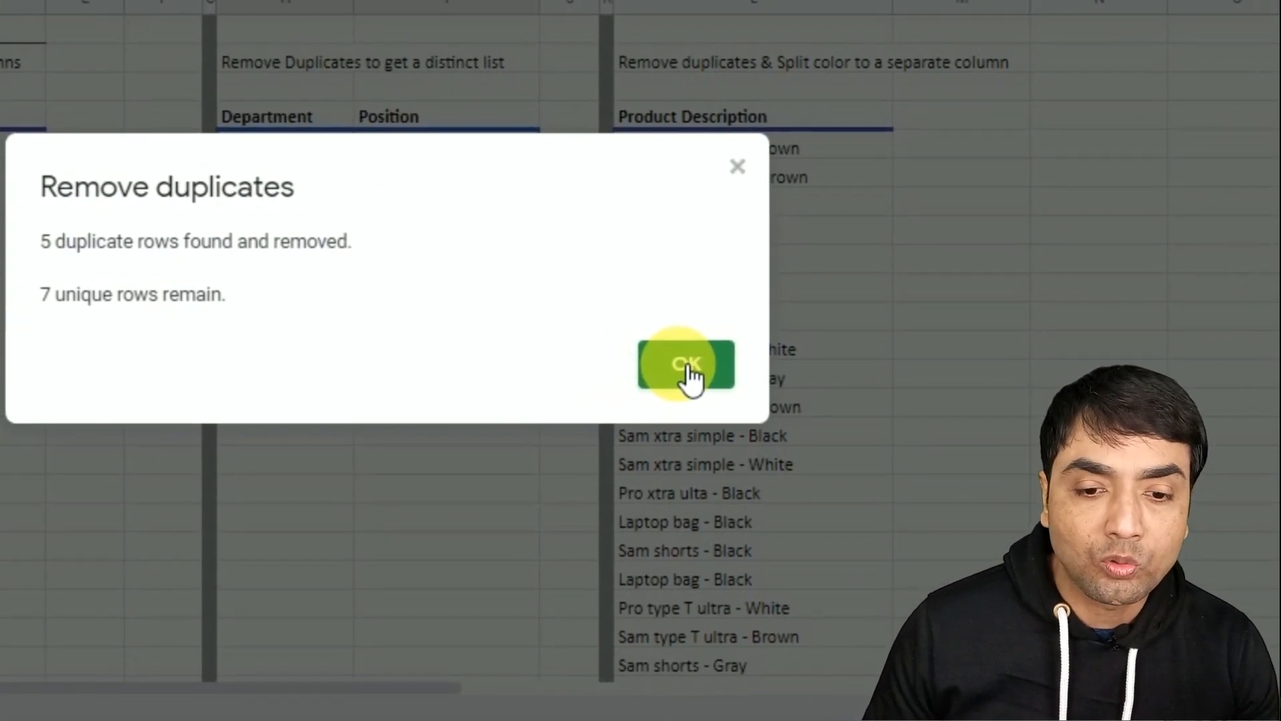
pyautogui.click(689, 366)
# Step: Compare the Sales rows in the distinct list by their department and position combinations
pyautogui.click(297, 346)
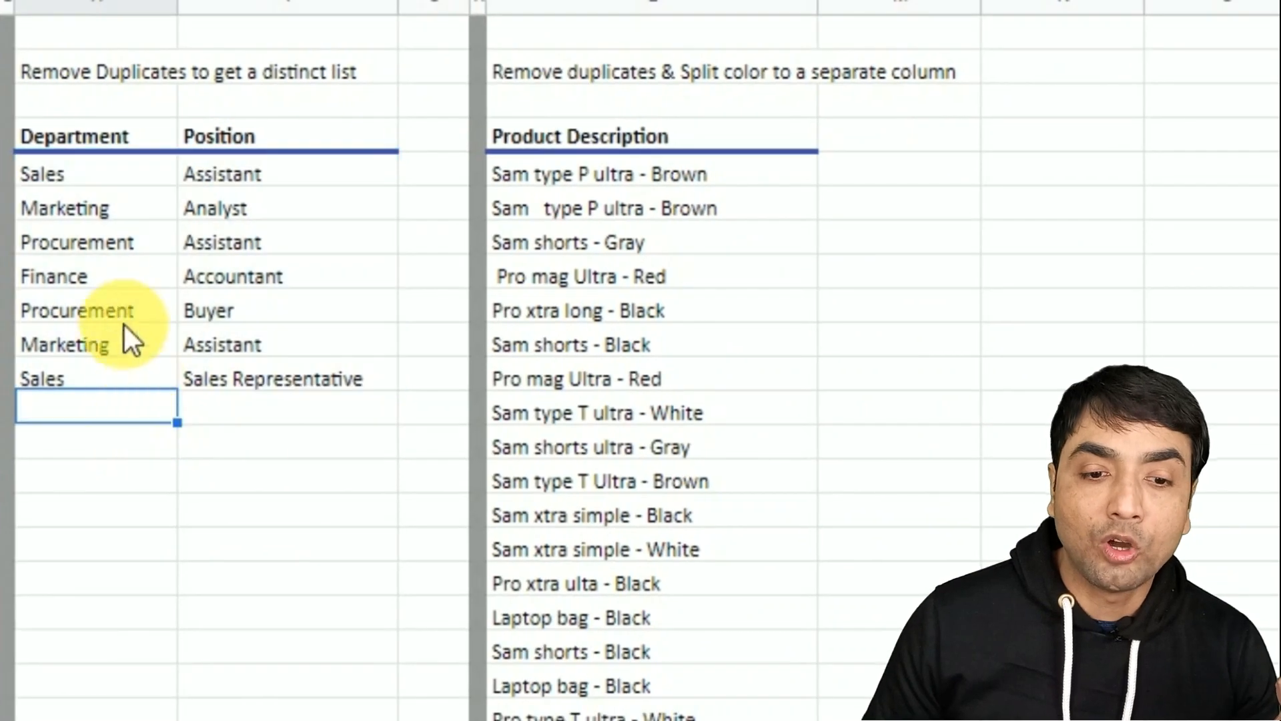
pyautogui.click(41, 171)
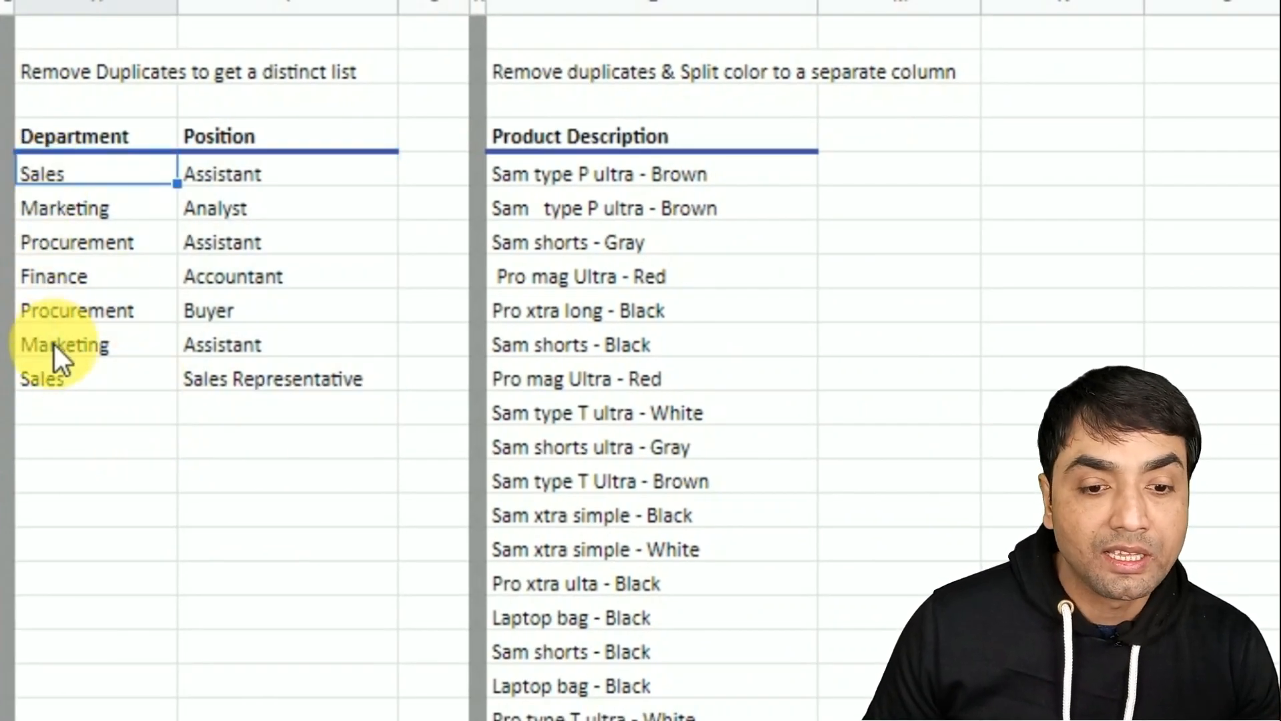
pyautogui.click(53, 379)
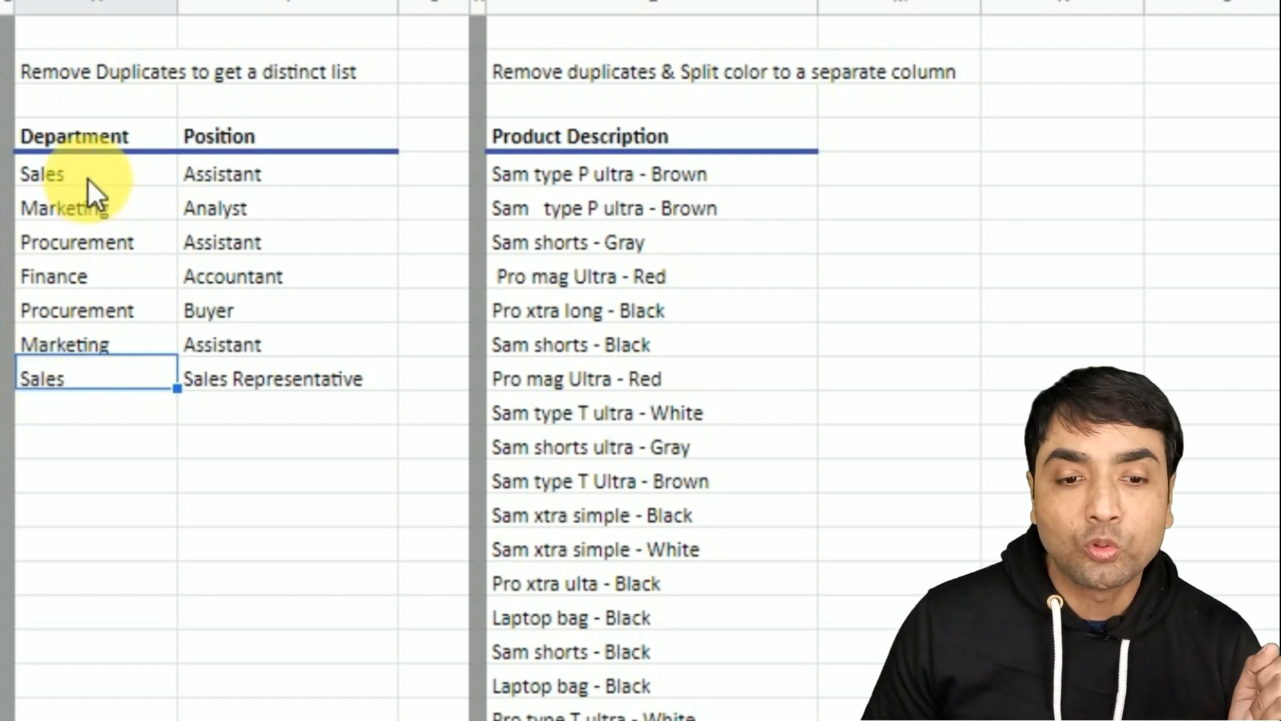
pyautogui.click(191, 176)
pyautogui.click(67, 175)
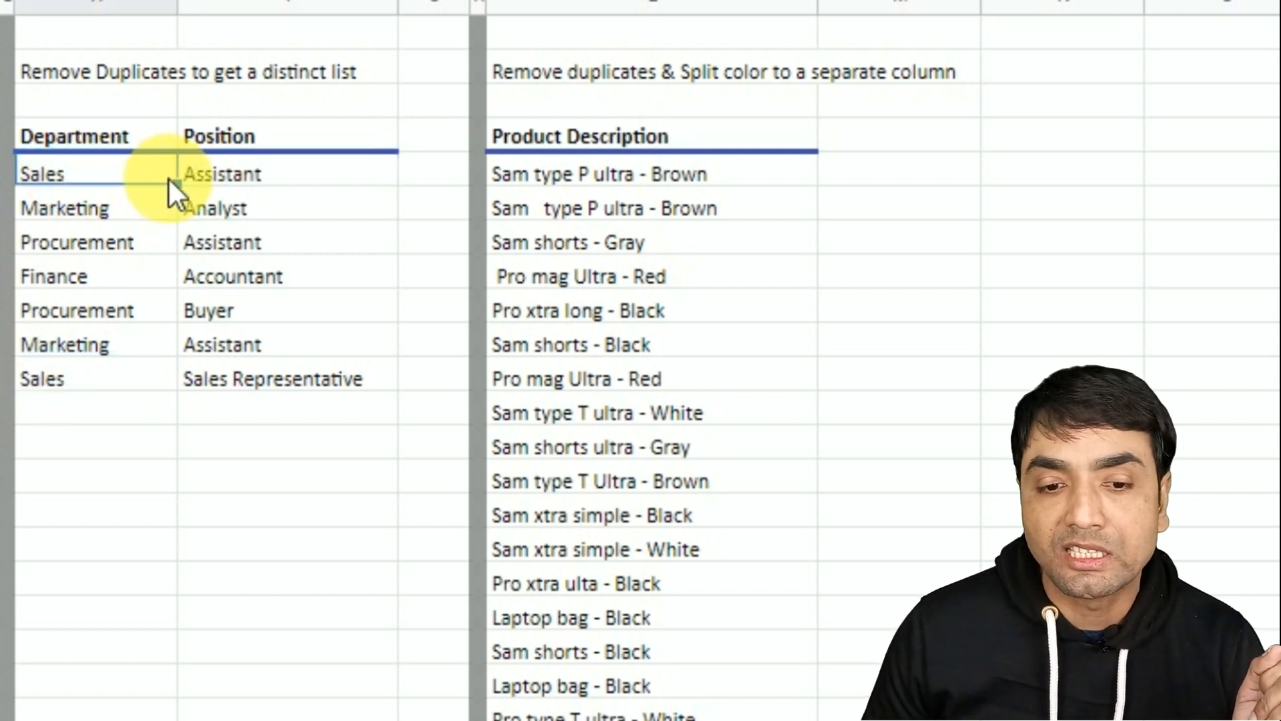
pyautogui.click(208, 179)
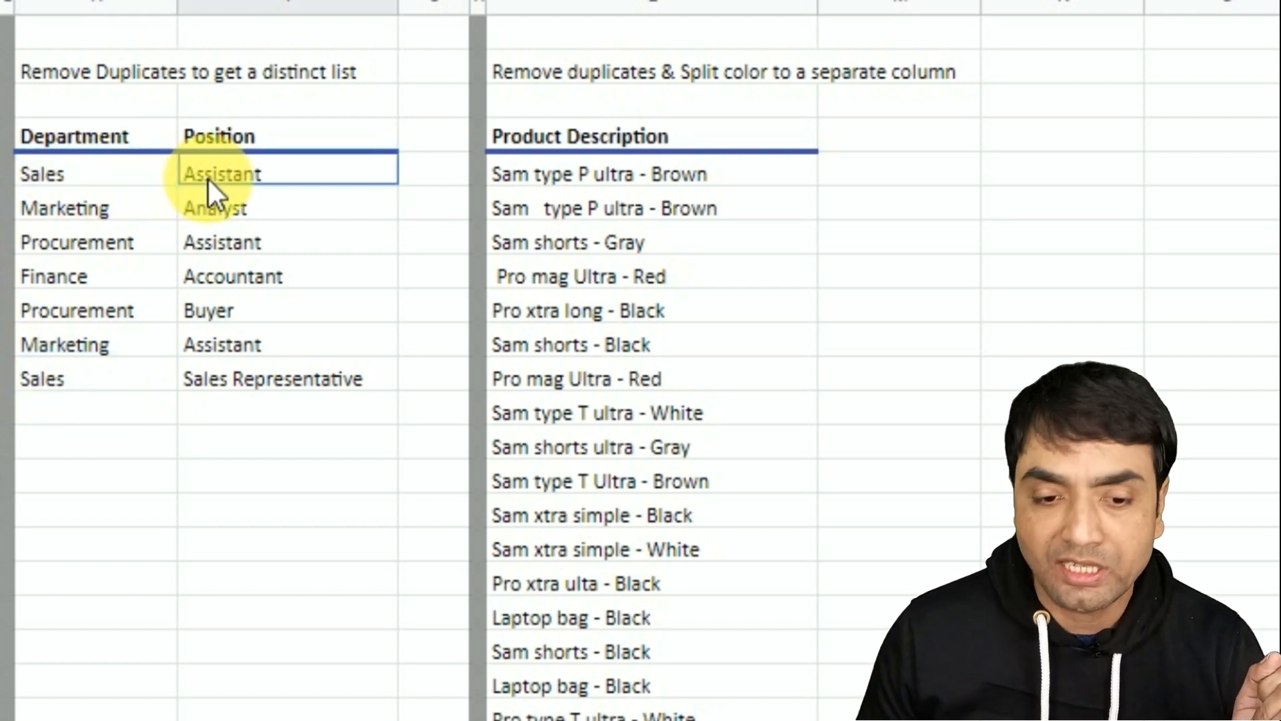
pyautogui.click(71, 386)
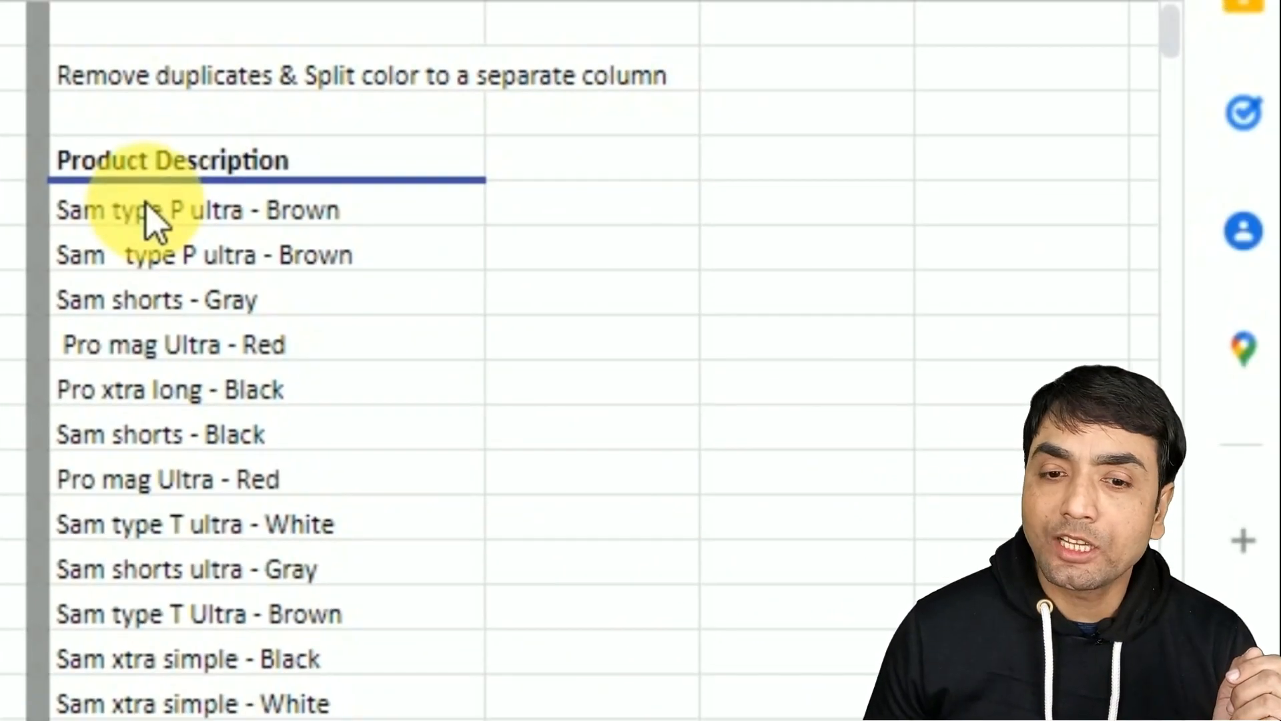
# Step: Select the Product Description list including its header and remove its duplicates, marking the data as having a header row
pyautogui.click(148, 220)
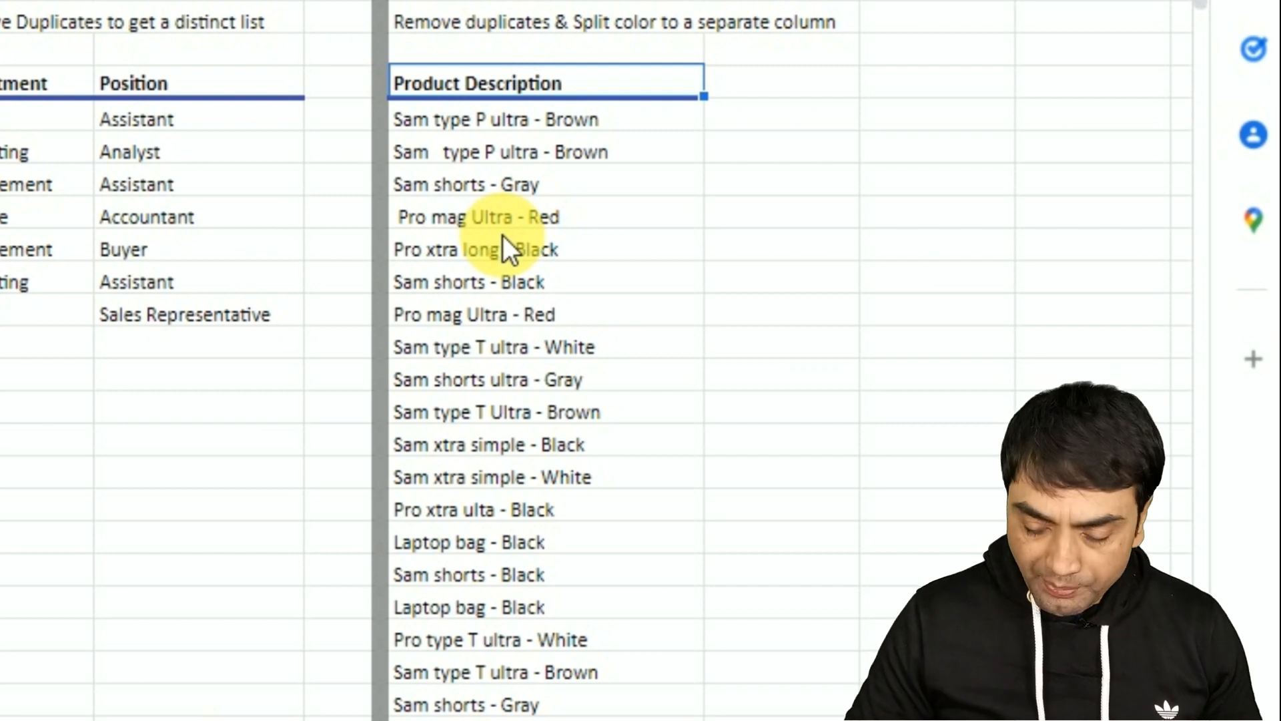
pyautogui.hotkey('shift', 'Down')
pyautogui.hotkey('shift', 'Down')
pyautogui.hotkey('shift', 'Down')
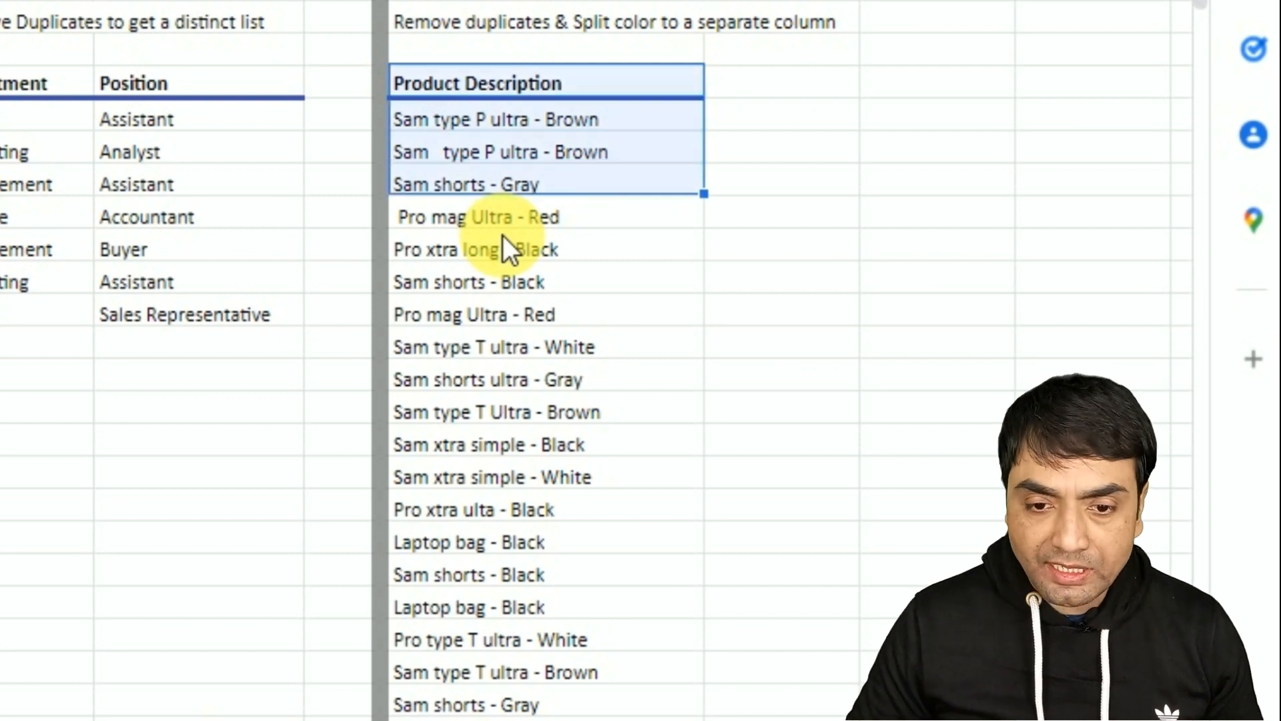
pyautogui.hotkey('shift', 'Down')
pyautogui.hotkey('shift', 'Down')
pyautogui.hotkey('shift', 'Down')
pyautogui.hotkey('shift', 'Down')
pyautogui.hotkey('shift', 'Down')
pyautogui.hotkey('shift', 'Down')
pyautogui.hotkey('shift', 'Down')
pyautogui.hotkey('shift', 'Down')
pyautogui.hotkey('shift', 'Down')
pyautogui.hotkey('shift', 'Down')
pyautogui.hotkey('shift', 'Down')
pyautogui.hotkey('shift', 'Down')
pyautogui.hotkey('shift', 'Down')
pyautogui.hotkey('shift', 'Down')
pyautogui.hotkey('shift', 'Down')
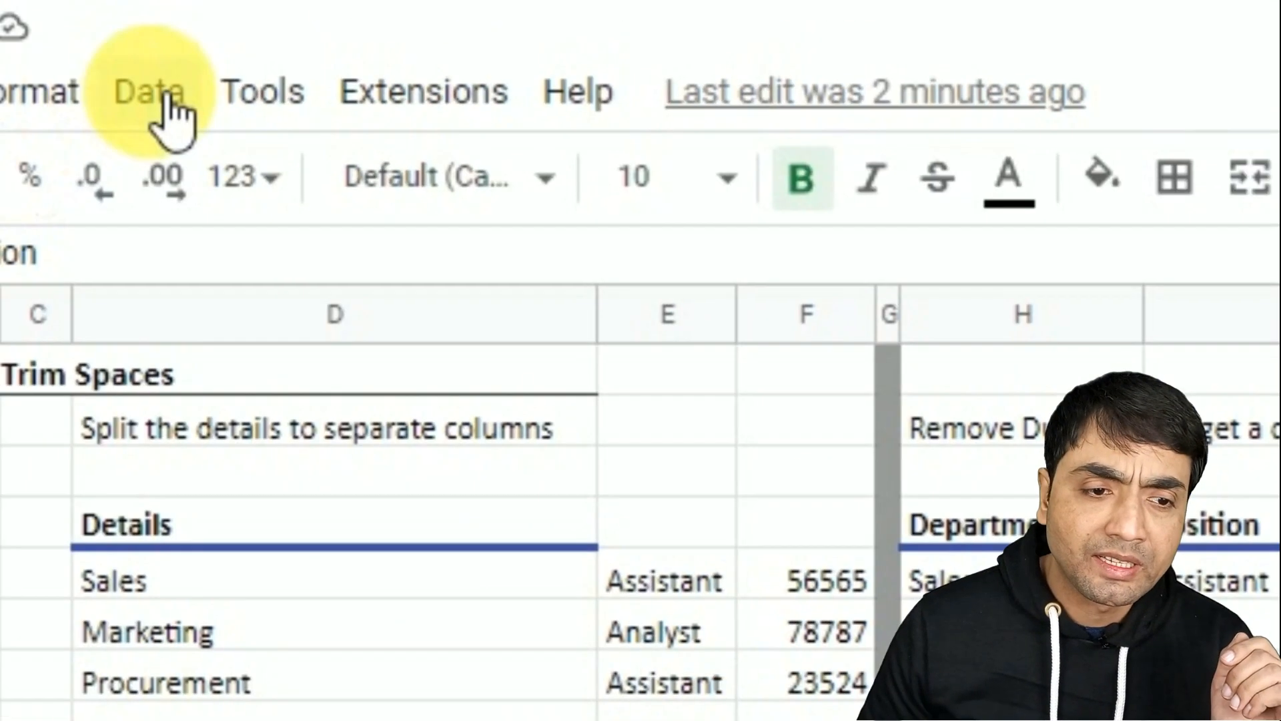
pyautogui.click(155, 112)
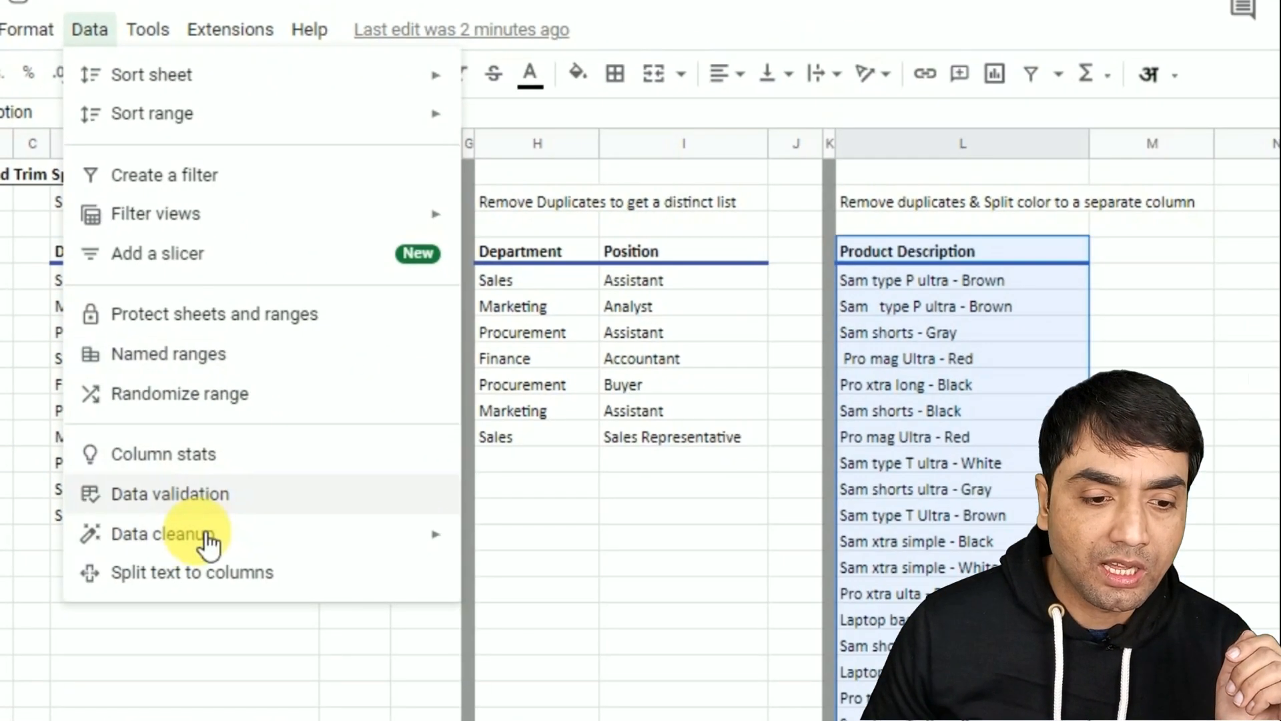
pyautogui.moveTo(203, 544)
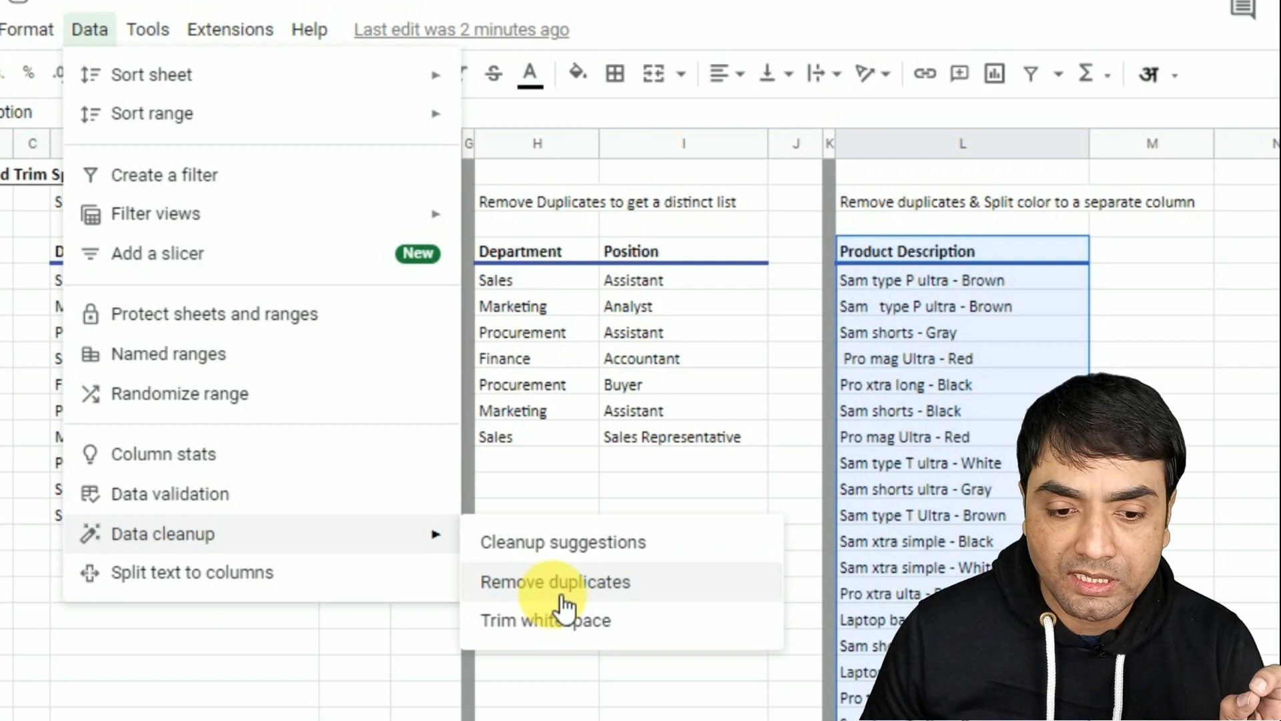
pyautogui.click(507, 584)
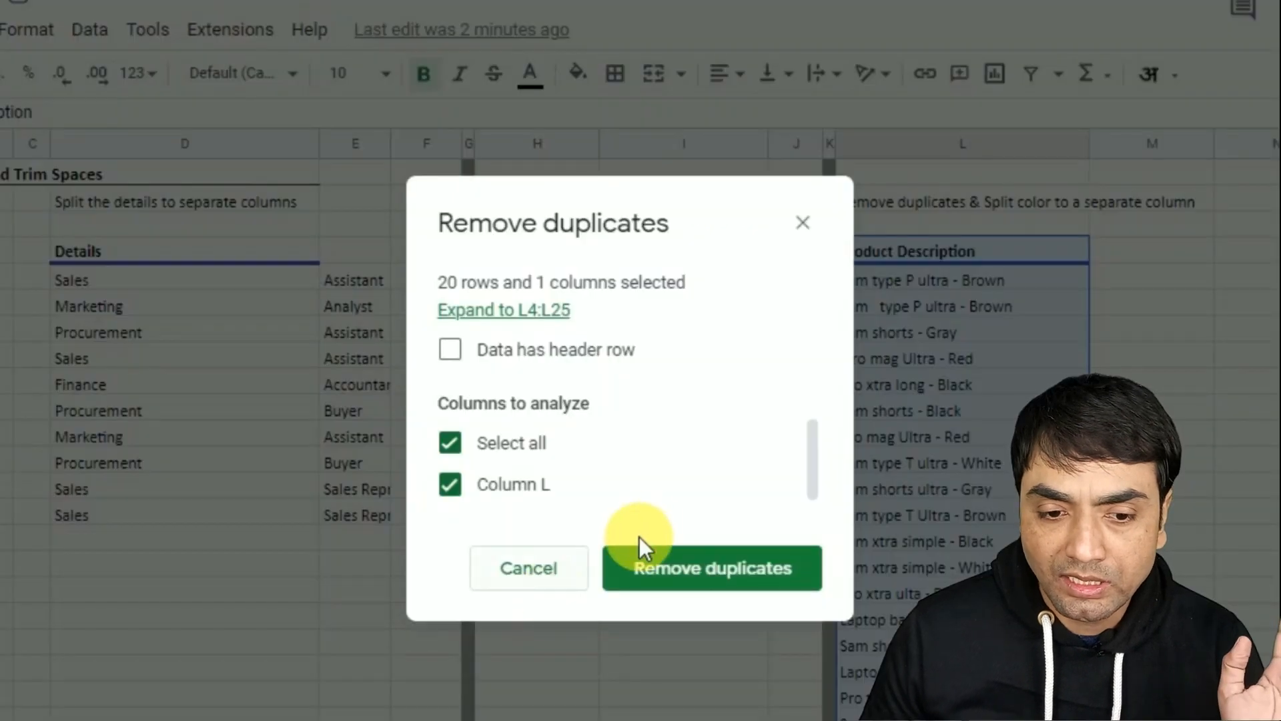
pyautogui.click(461, 353)
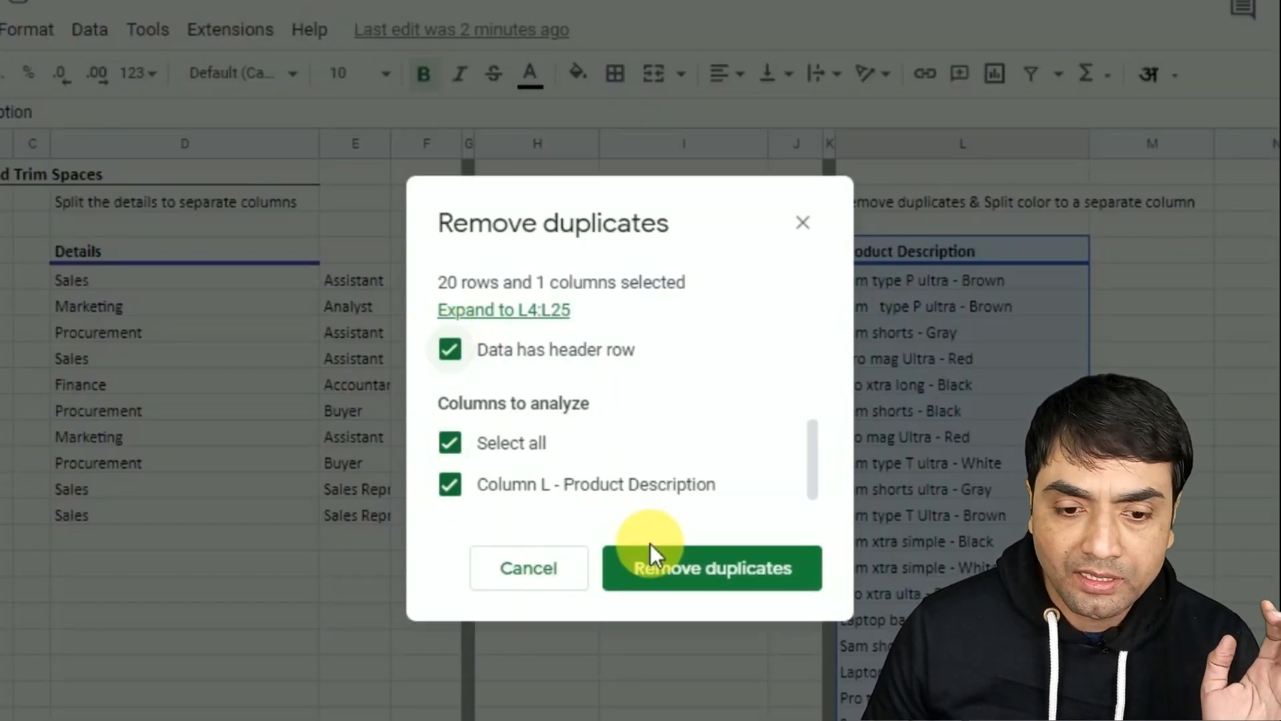
pyautogui.click(687, 568)
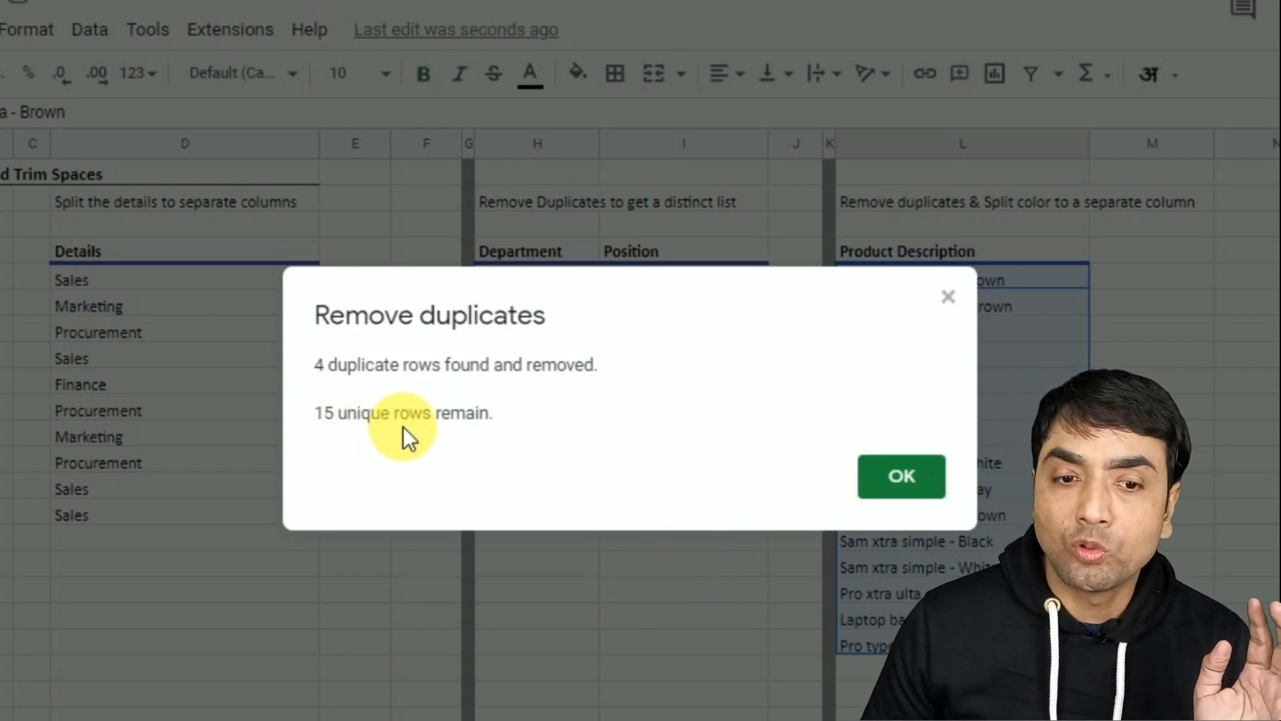
pyautogui.click(902, 476)
pyautogui.click(1124, 346)
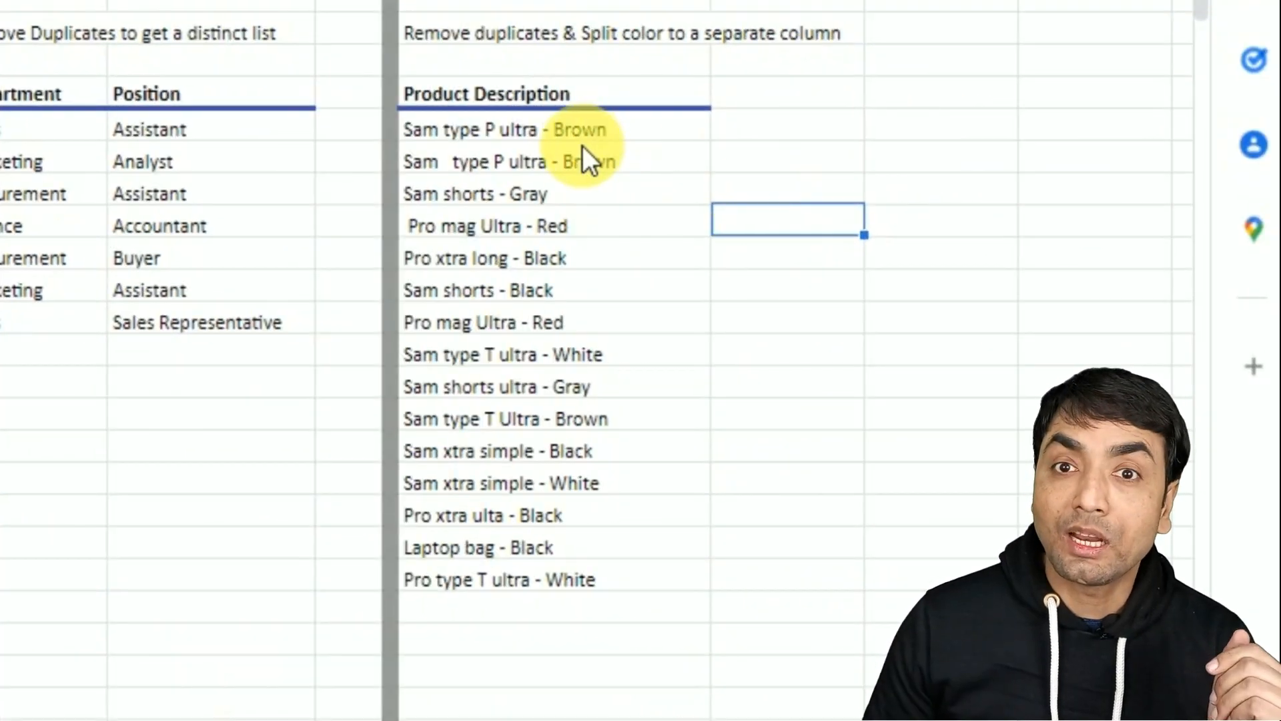
# Step: Select all the product entries below the Product Description header and trim their whitespace
pyautogui.click(482, 133)
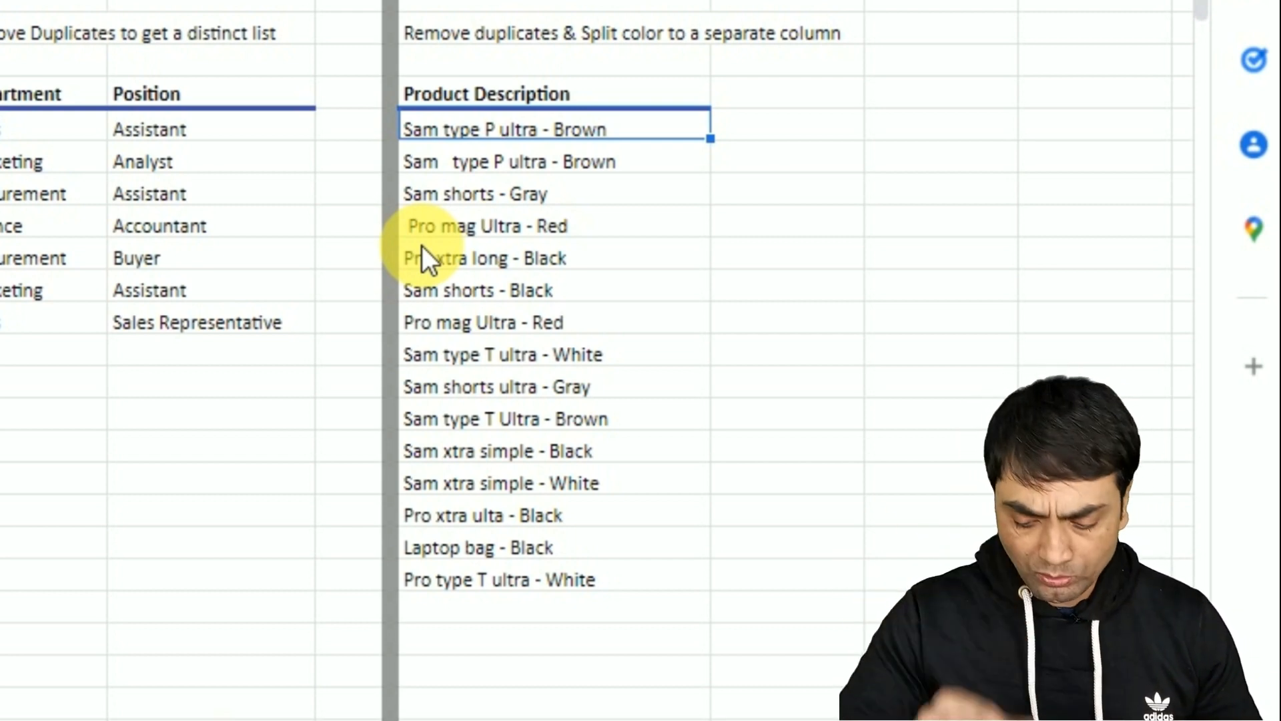
pyautogui.hotkey('shift', 'Down')
pyautogui.hotkey('shift', 'Down')
pyautogui.hotkey('shift', 'Down')
pyautogui.hotkey('shift', 'Down')
pyautogui.hotkey('shift', 'Down')
pyautogui.hotkey('shift', 'Down')
pyautogui.hotkey('shift', 'Down')
pyautogui.hotkey('shift', 'Down')
pyautogui.hotkey('shift', 'Down')
pyautogui.hotkey('shift', 'Down')
pyautogui.hotkey('shift', 'Down')
pyautogui.hotkey('shift', 'Down')
pyautogui.hotkey('shift', 'Down')
pyautogui.hotkey('shift', 'Down')
pyautogui.hotkey('shift', 'Down')
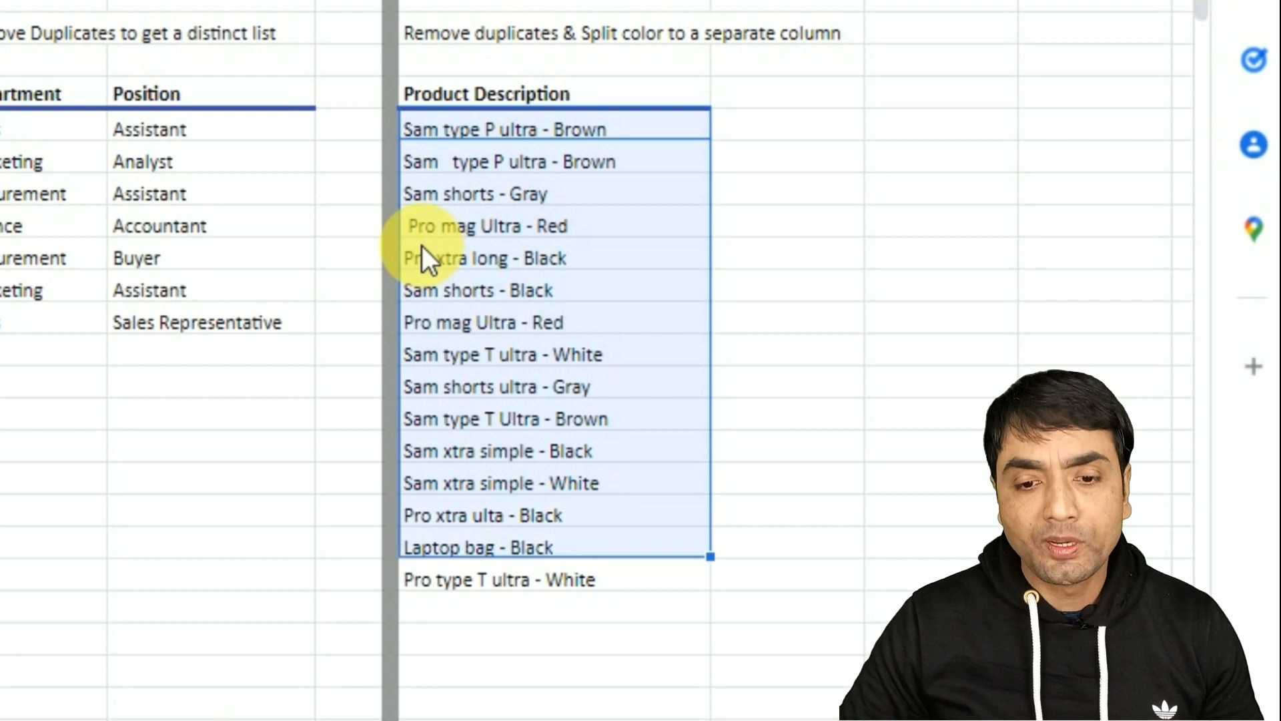
pyautogui.hotkey('shift', 'Up')
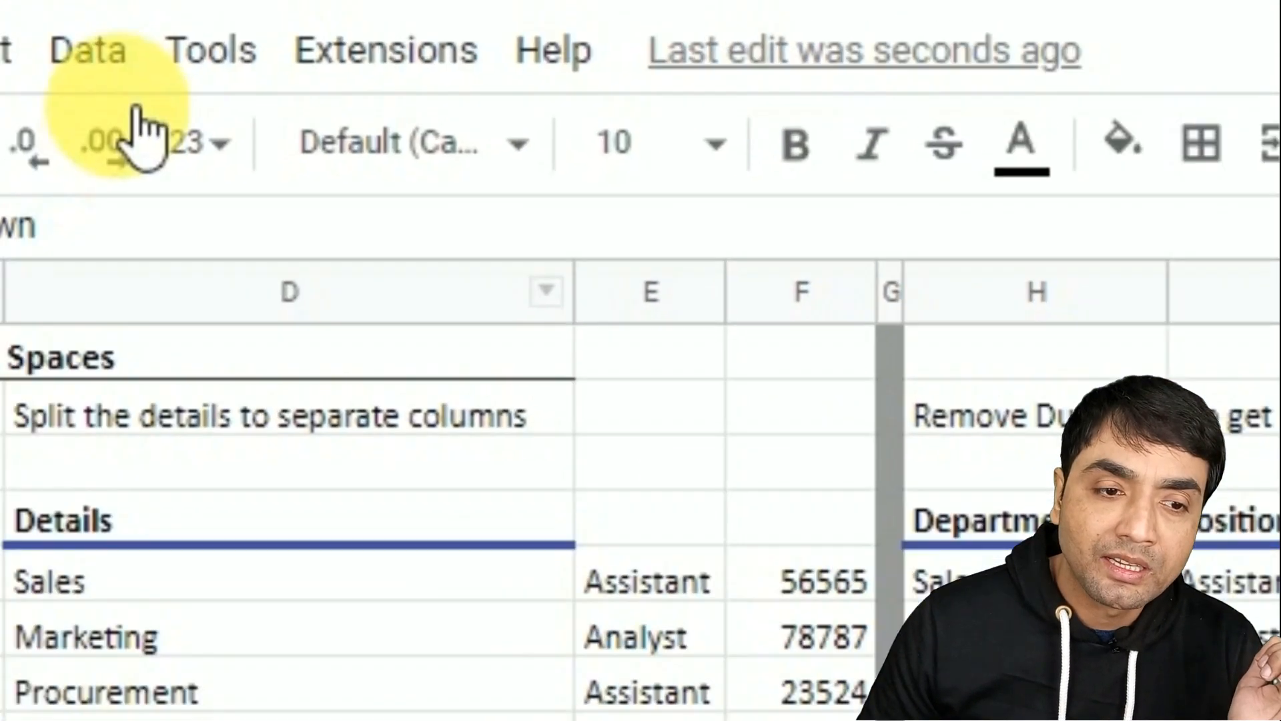
pyautogui.click(86, 49)
pyautogui.moveTo(240, 580)
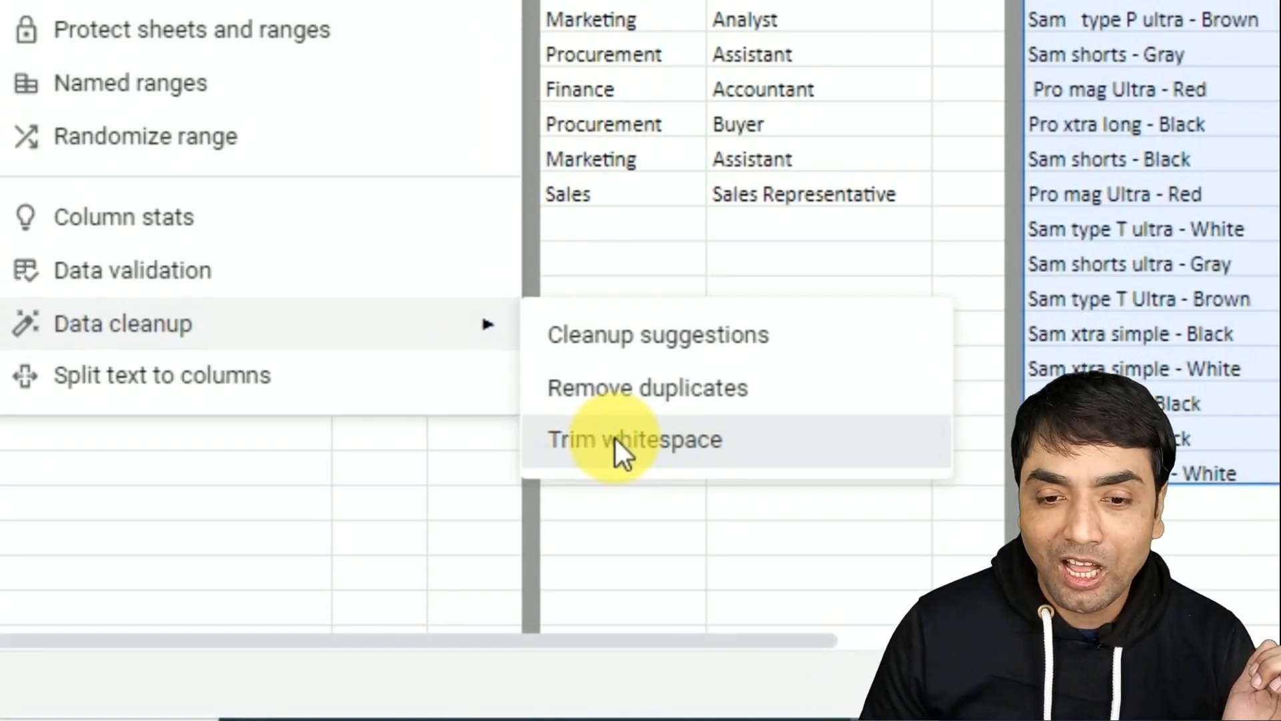
pyautogui.click(626, 446)
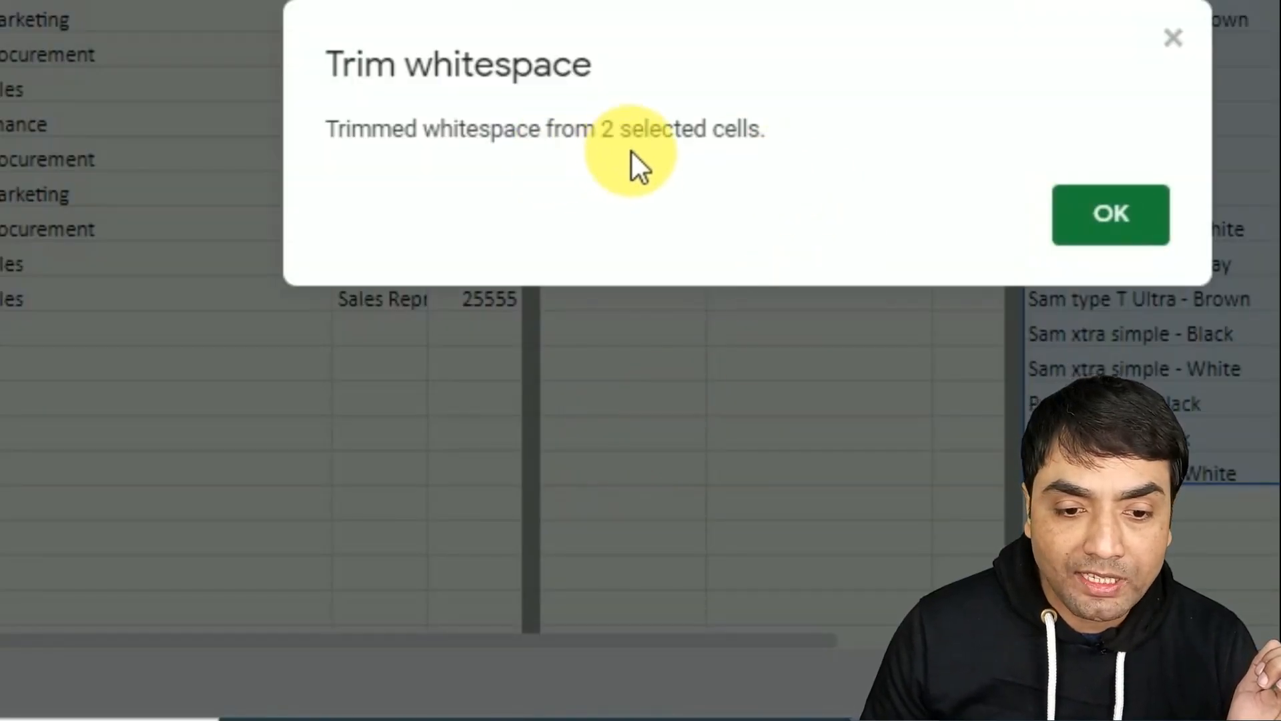
pyautogui.click(1109, 217)
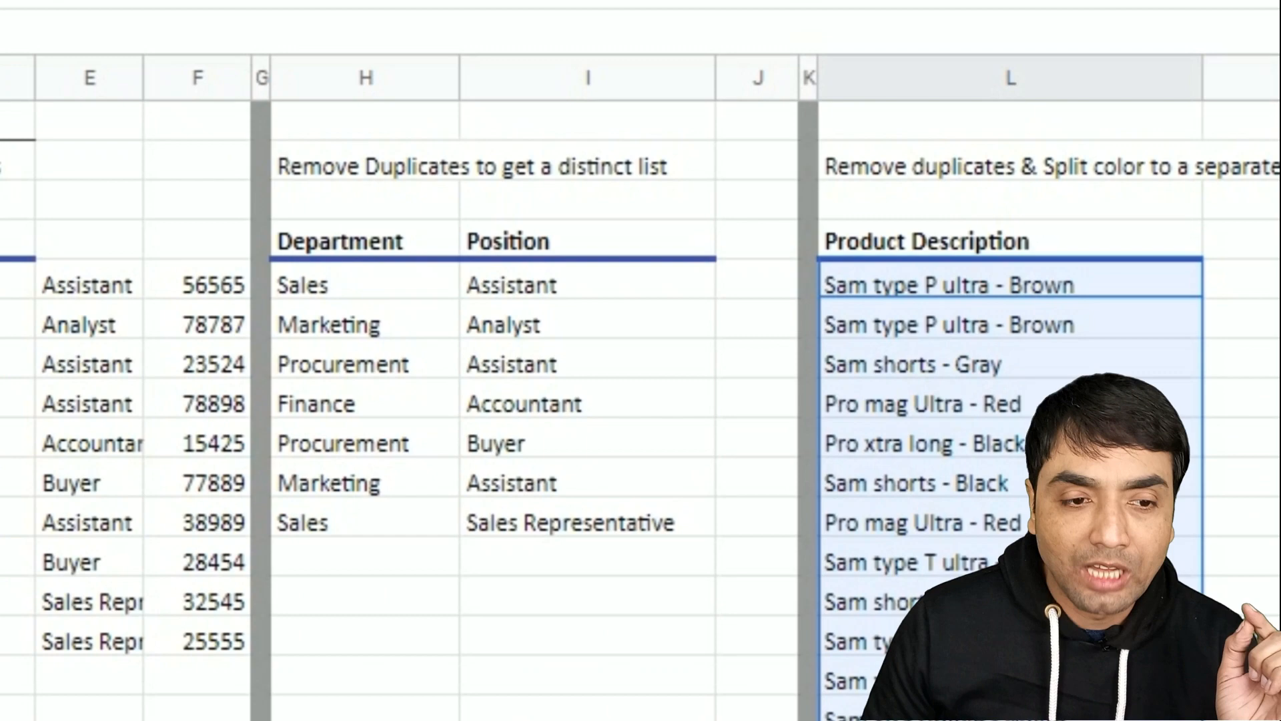
# Step: Remove duplicates again from the trimmed product entries, leaving the header row option off
pyautogui.click(192, 69)
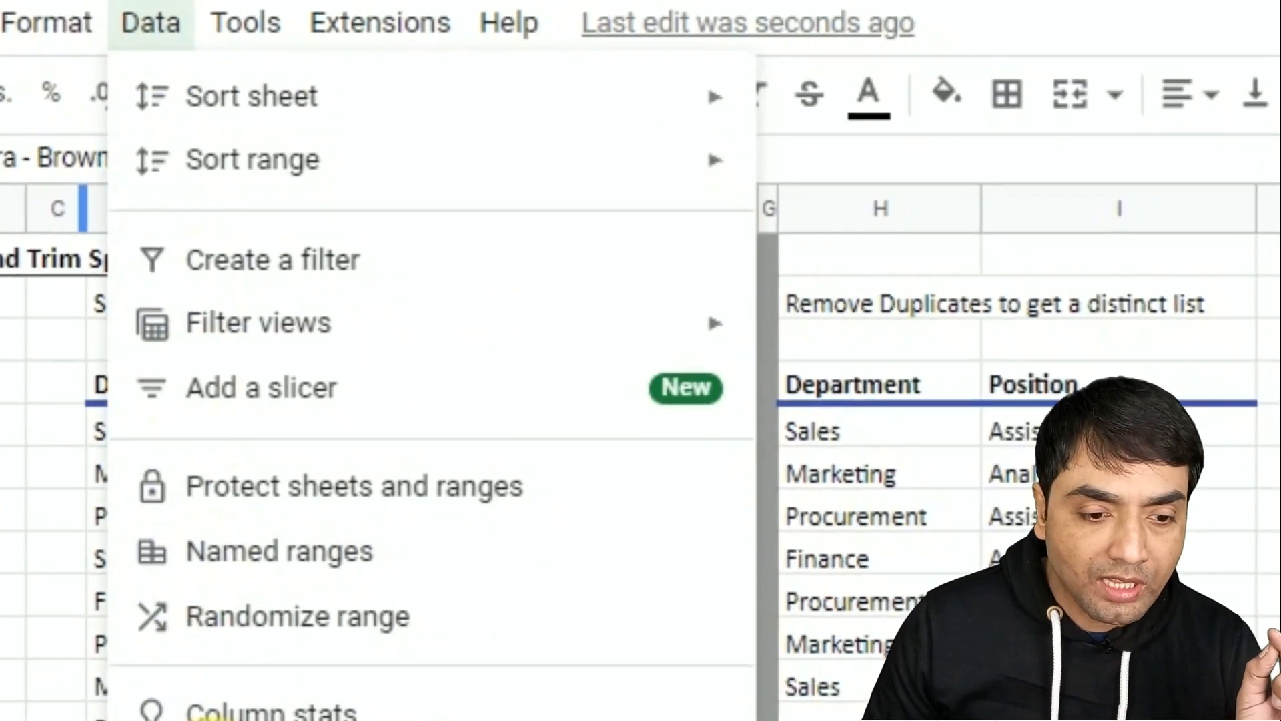
pyautogui.moveTo(280, 720)
pyautogui.click(981, 720)
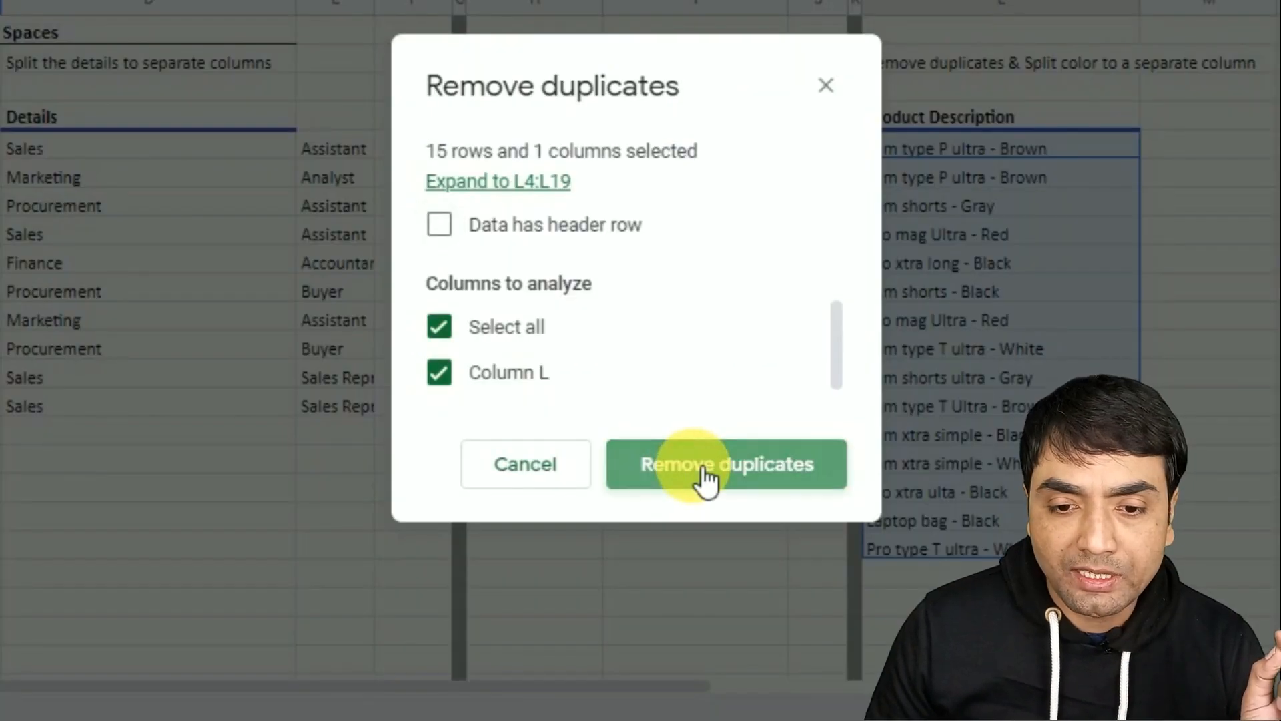
pyautogui.click(695, 476)
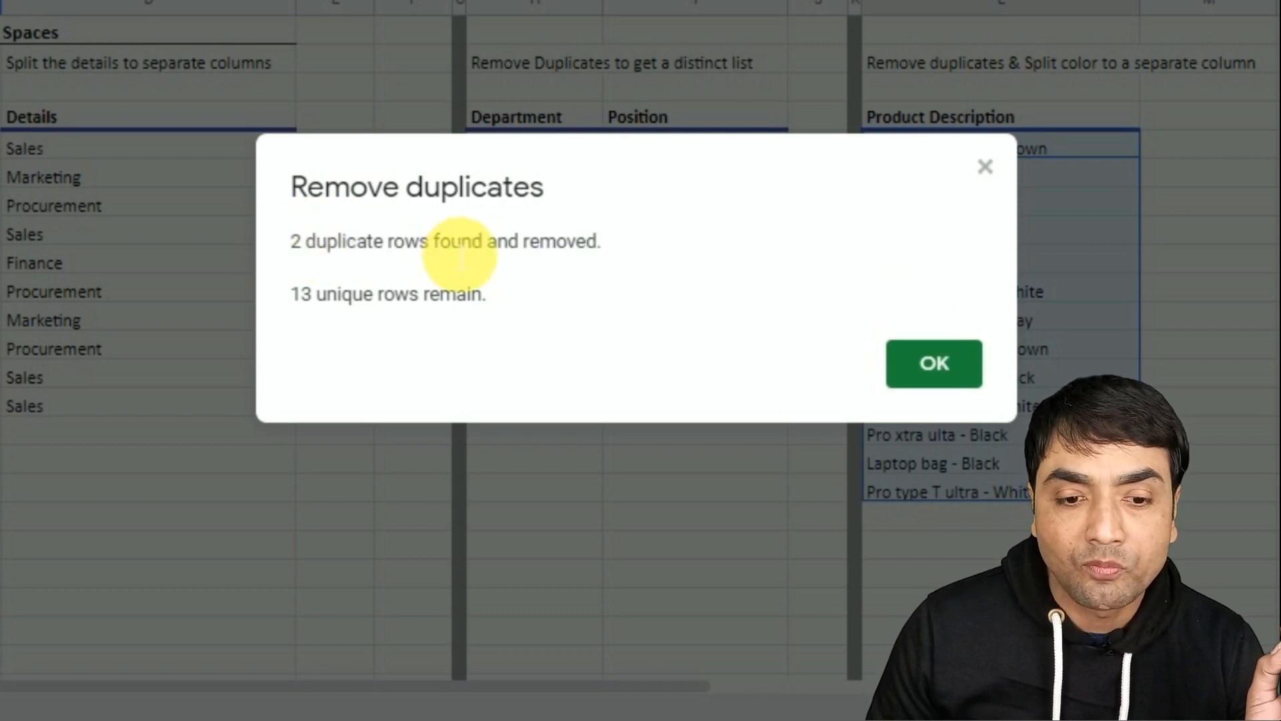
pyautogui.click(915, 357)
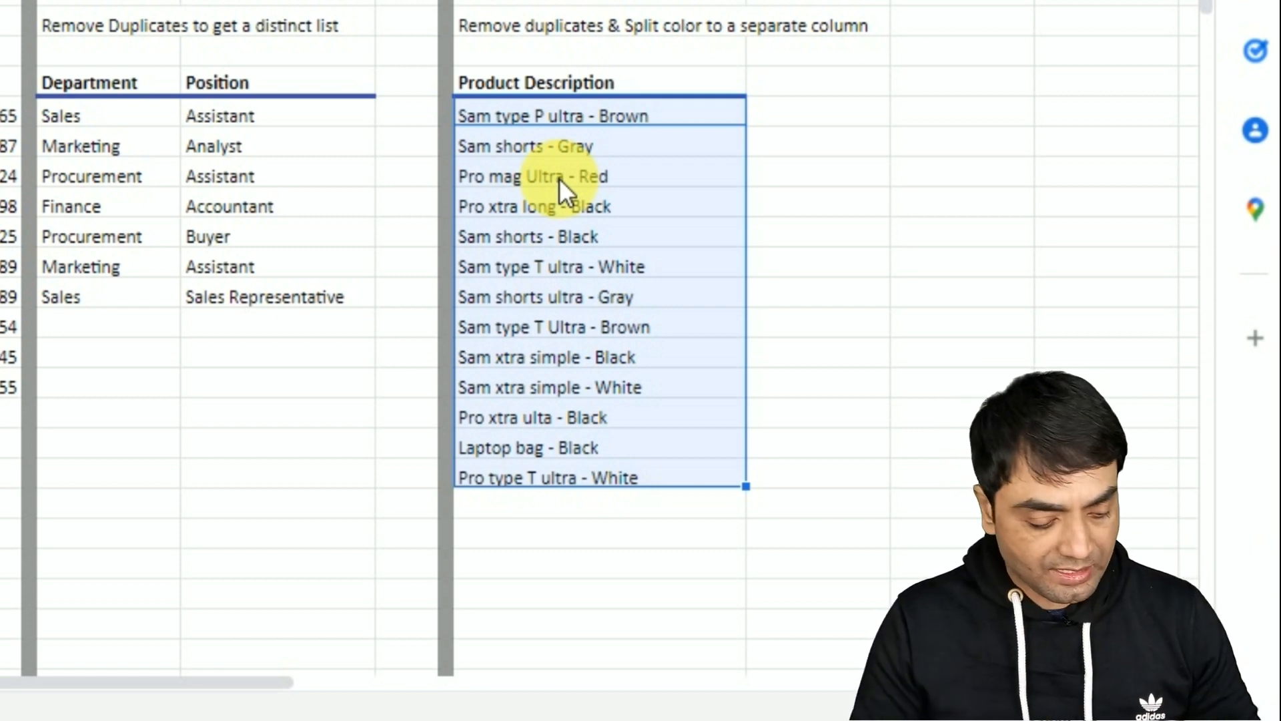
# Step: Undo both duplicate removals and the whitespace trim in the Product Description list
pyautogui.hotkey('ctrl', 'z')
pyautogui.hotkey('ctrl', 'z')
pyautogui.hotkey('ctrl', 'z')
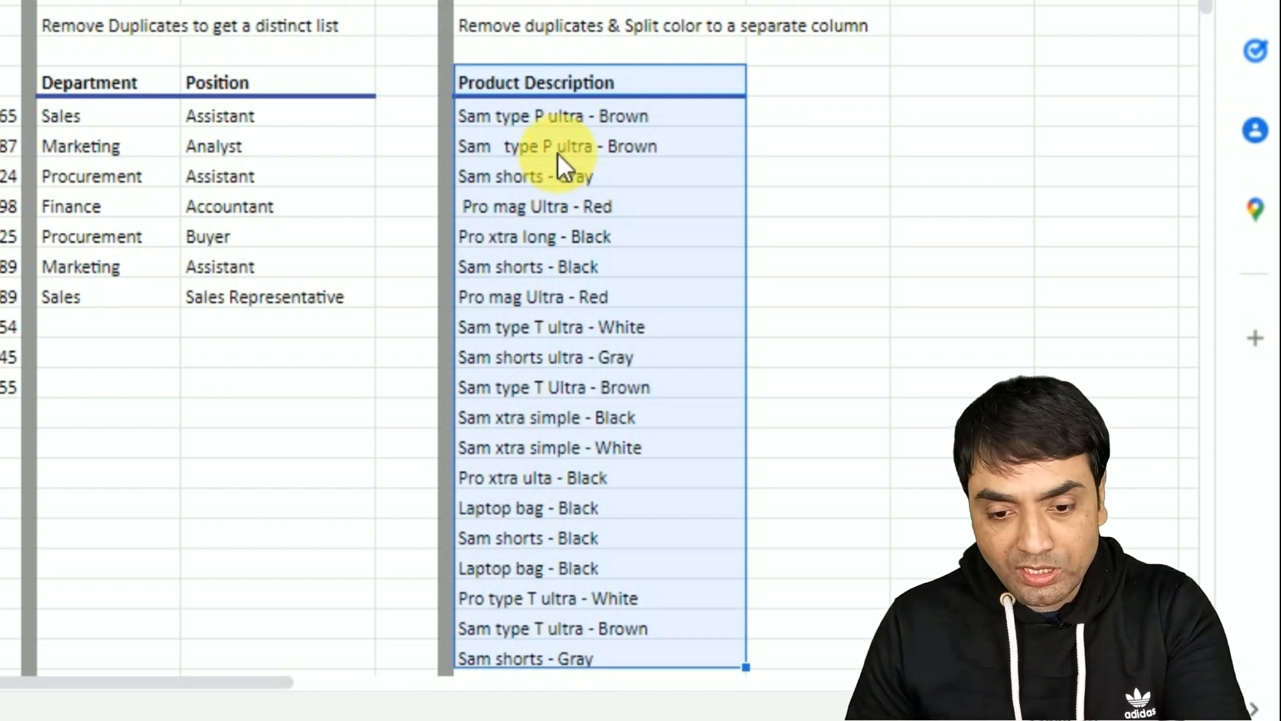
# Step: Get cleanup suggestions for the Product Description list with its header and apply the suggested whitespace trim to all flagged cells
pyautogui.moveTo(560, 83); pyautogui.dragTo(579, 645)
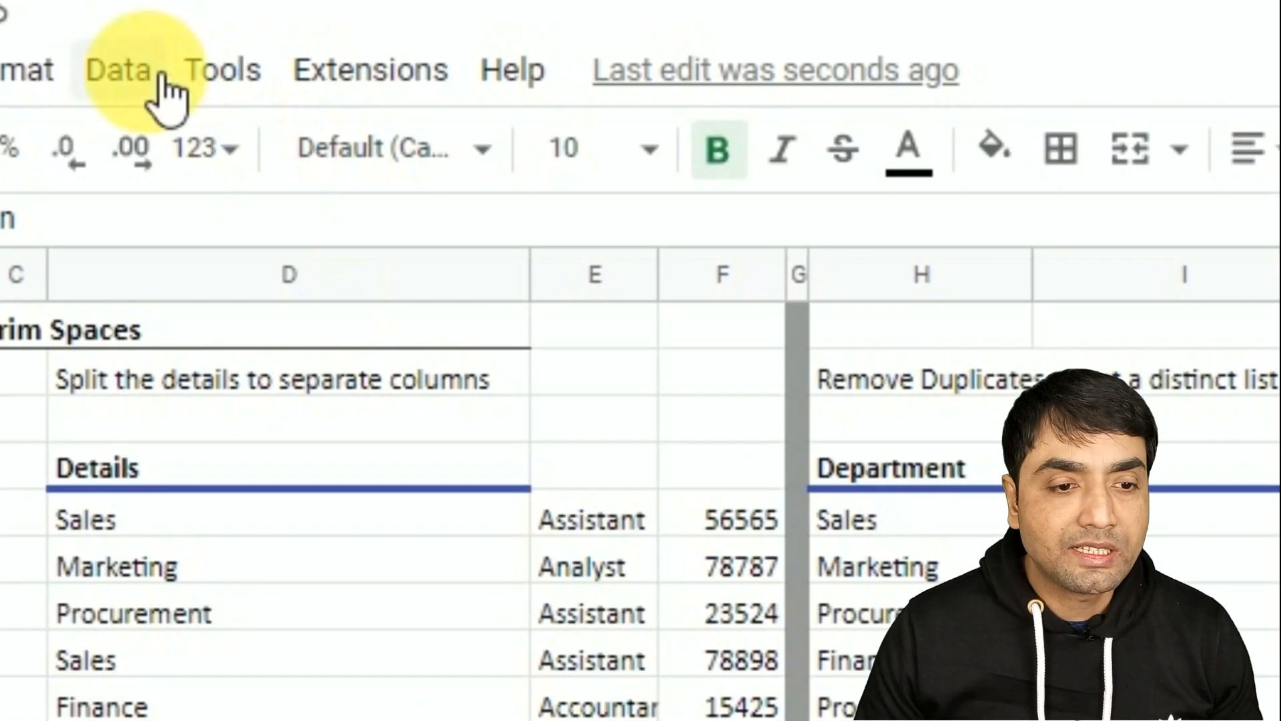
pyautogui.click(160, 87)
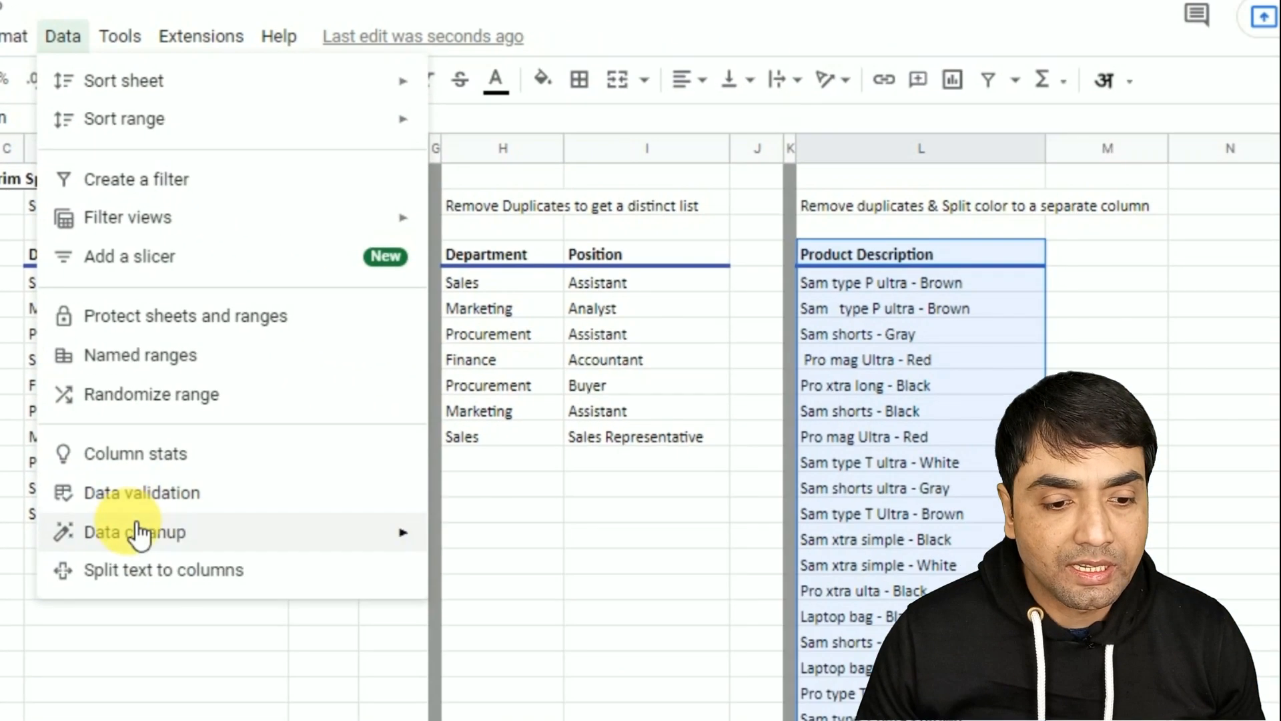
pyautogui.moveTo(215, 720)
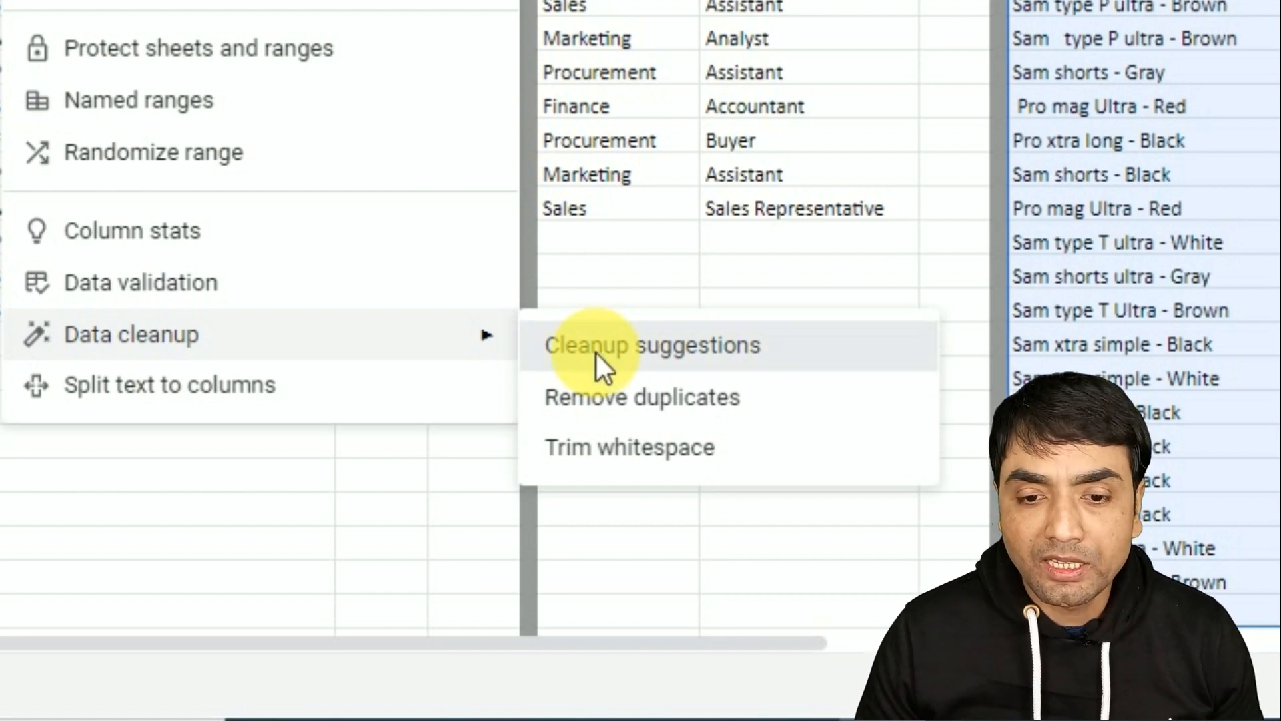
pyautogui.click(604, 364)
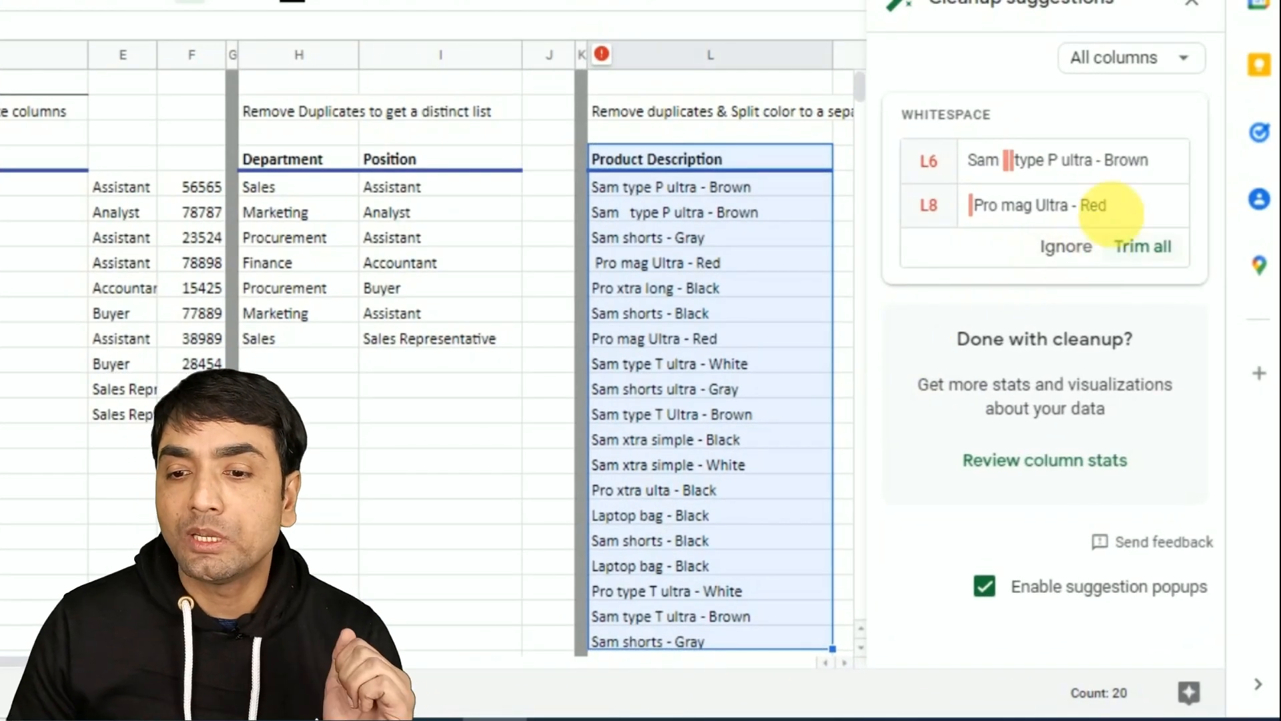
pyautogui.click(1149, 253)
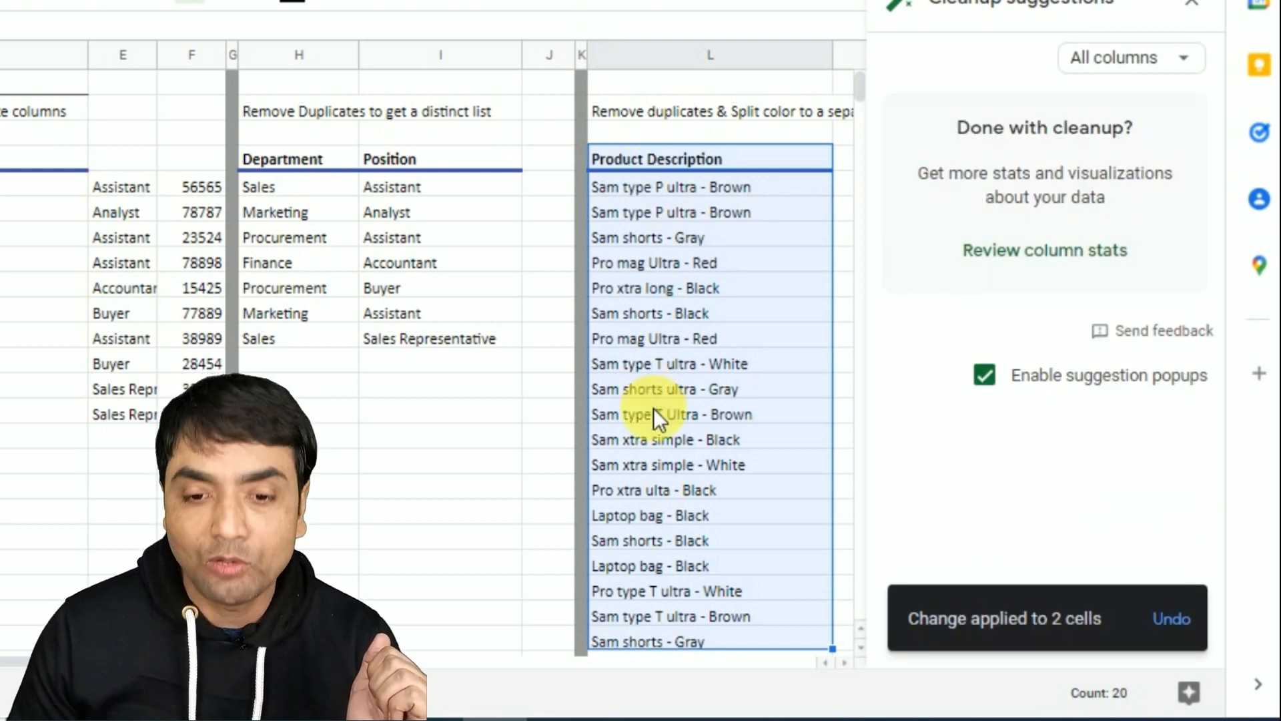